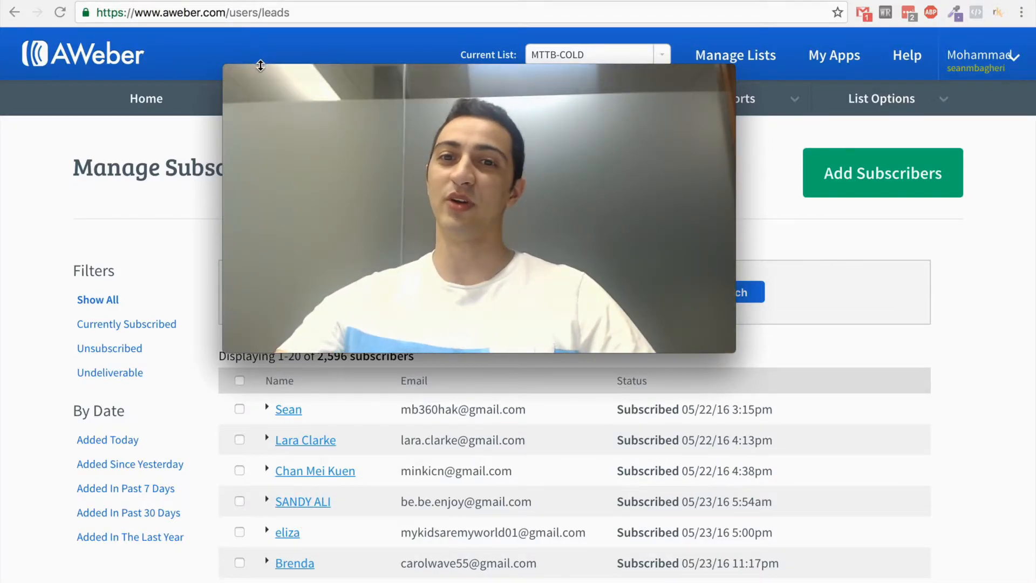
click(233, 72)
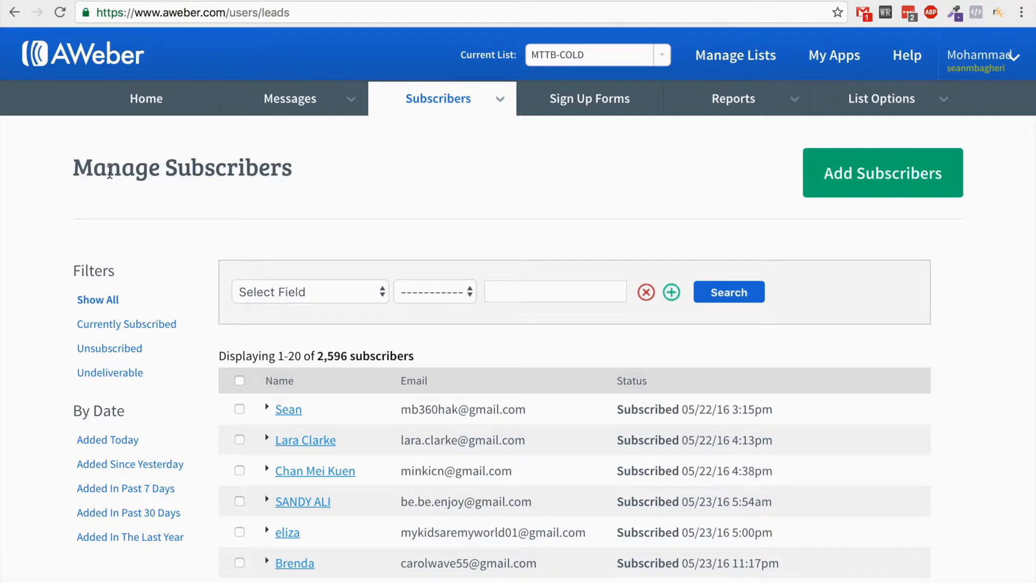
scroll(74, 171, down, 1)
scroll(74, 170, up, 1)
scroll(91, 168, down, 1)
scroll(87, 173, up, 1)
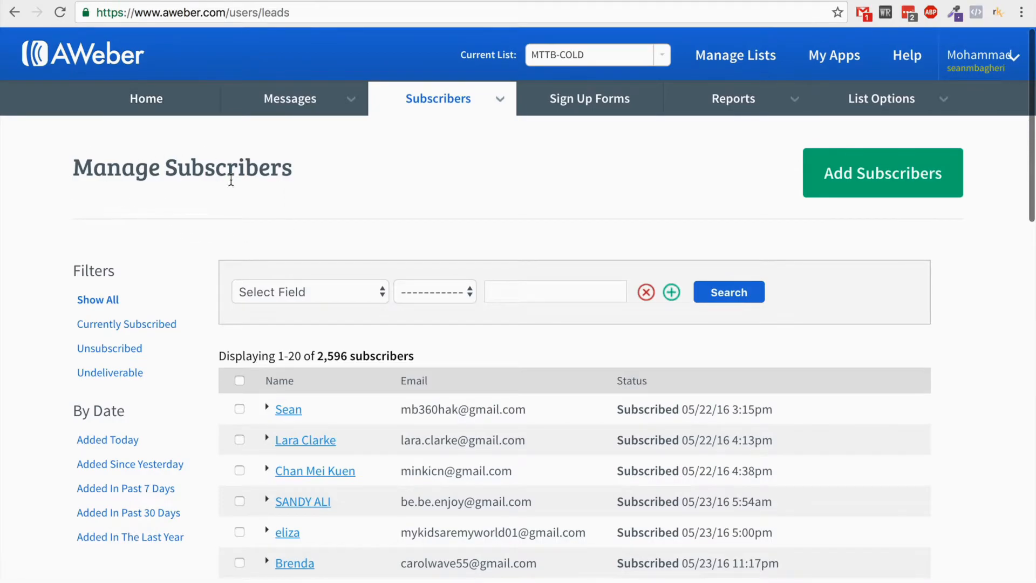
scroll(124, 195, down, 2)
scroll(125, 199, up, 2)
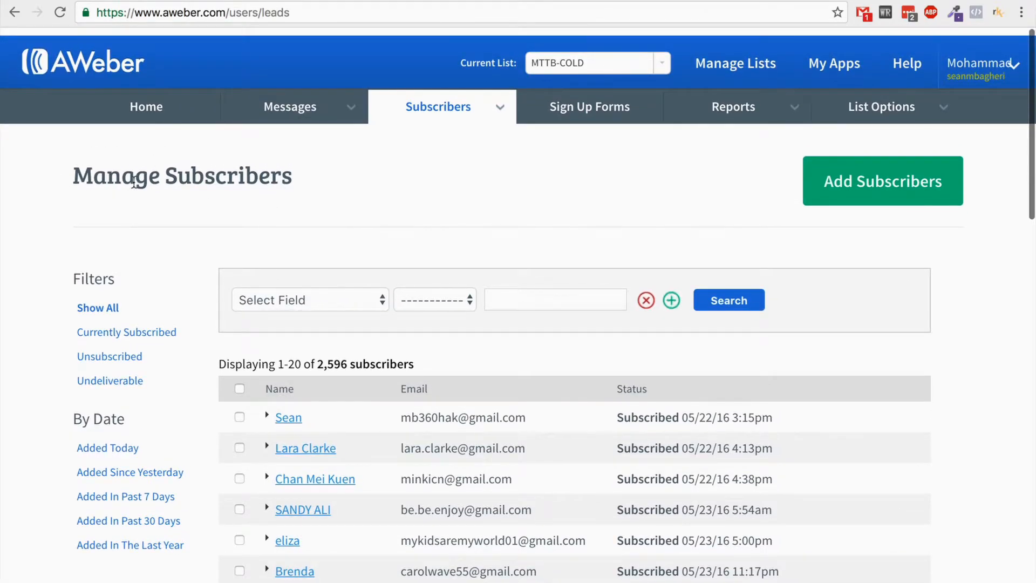
Export the MTTB-COLD list's subscribers as a CSV file and dismiss the download bar
scroll(134, 189, down, 15)
scroll(140, 164, up, 3)
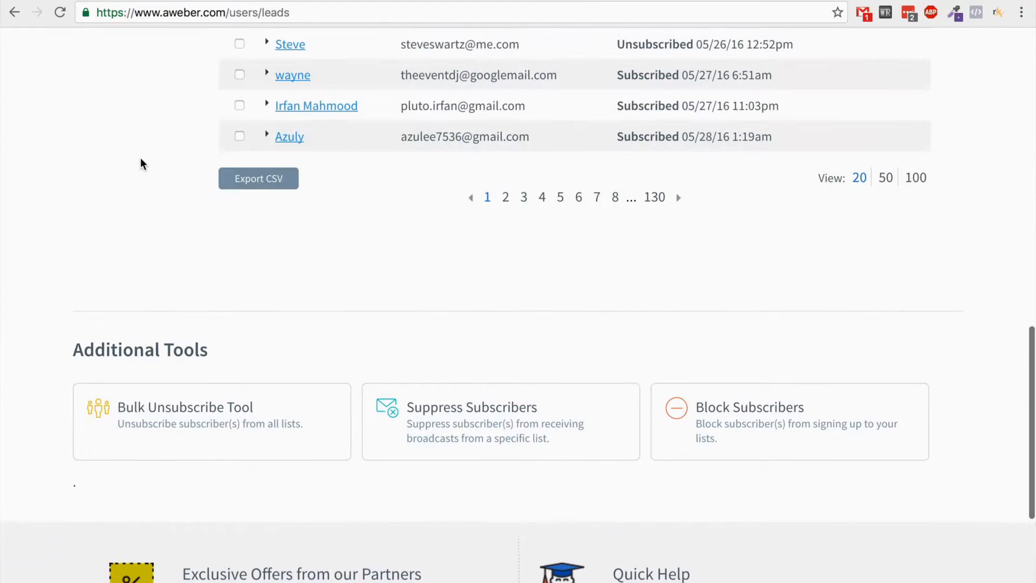
click(280, 178)
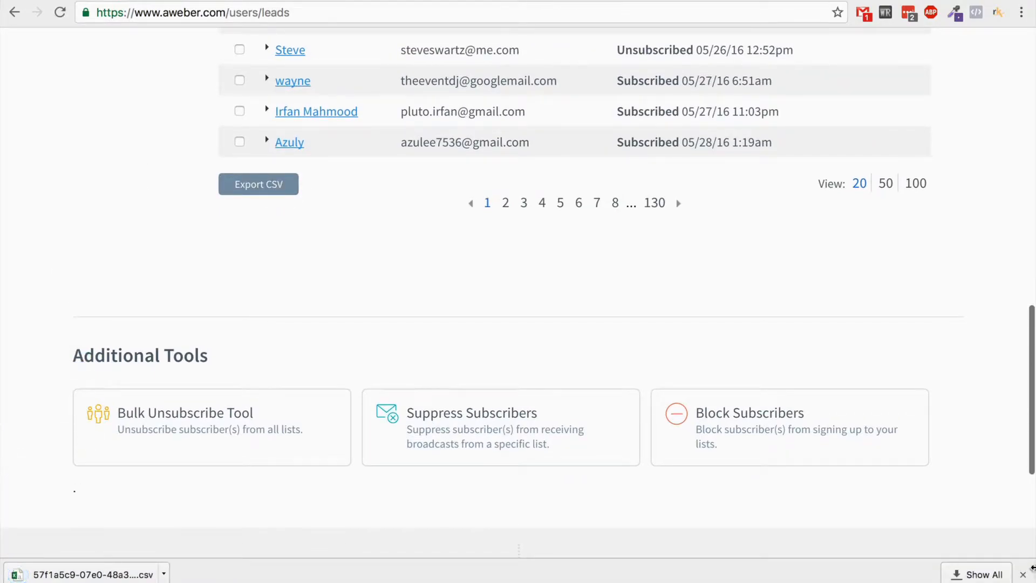
click(1023, 574)
scroll(173, 200, up, 4)
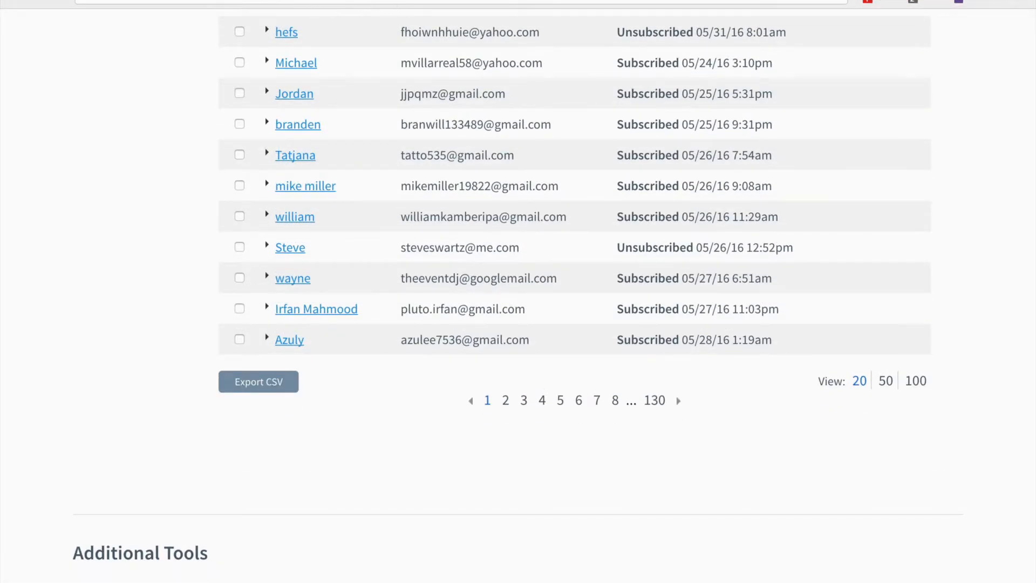
scroll(113, 169, up, 12)
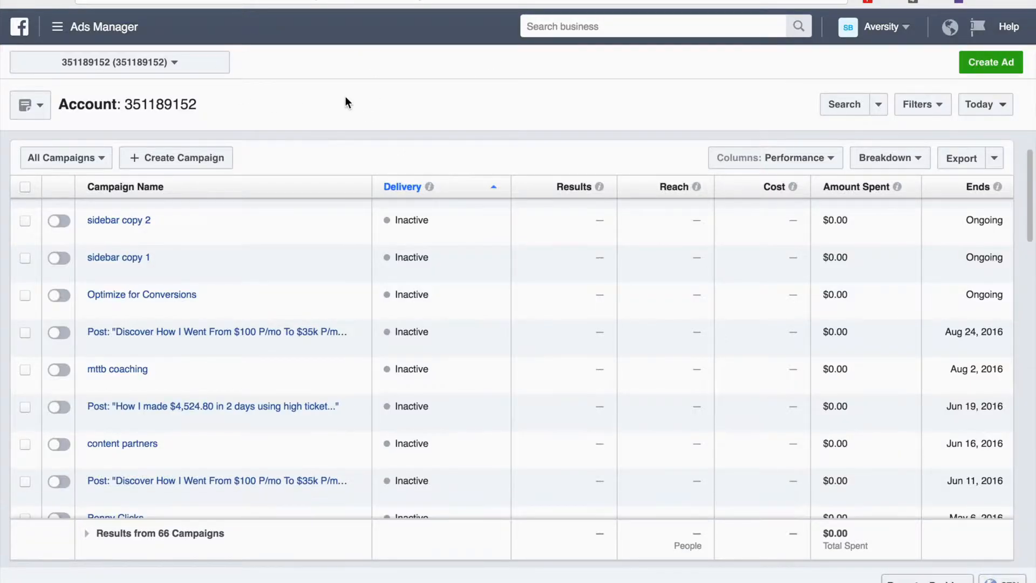
Switch to Facebook Ads Manager, open the Audiences asset page and look through the existing audiences
scroll(346, 97, down, 2)
click(81, 40)
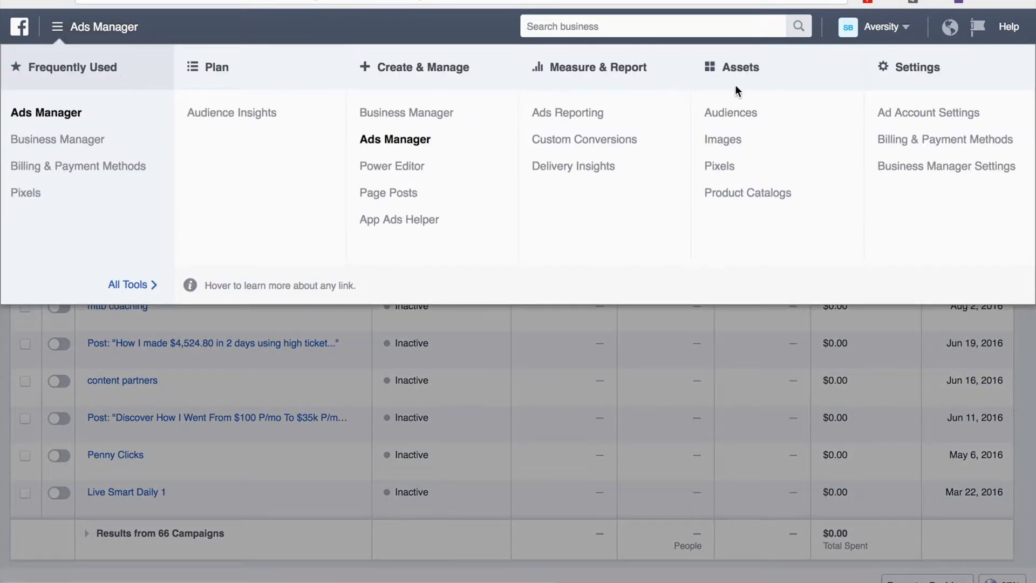
click(731, 118)
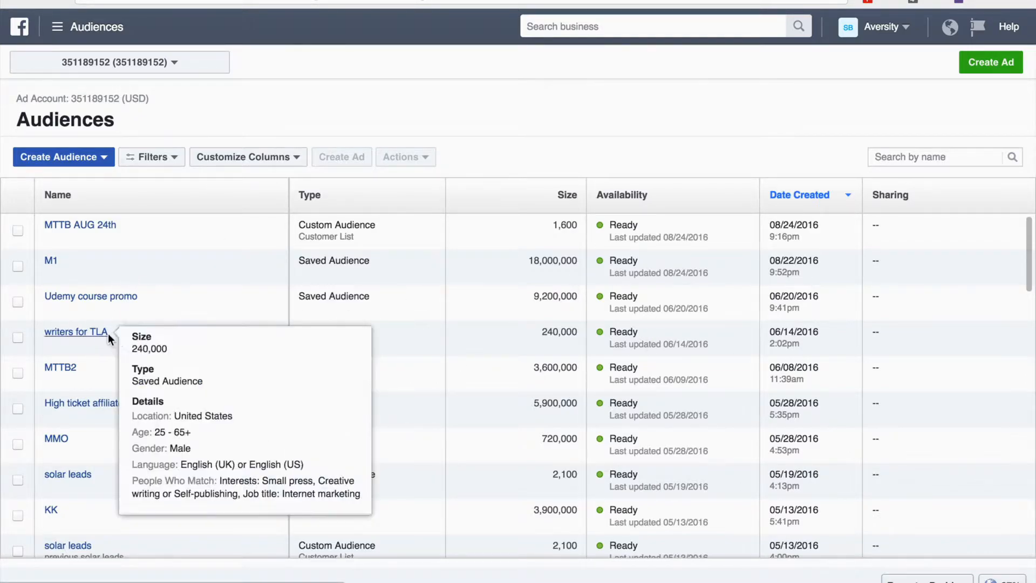
scroll(235, 227, down, 3)
scroll(235, 228, down, 6)
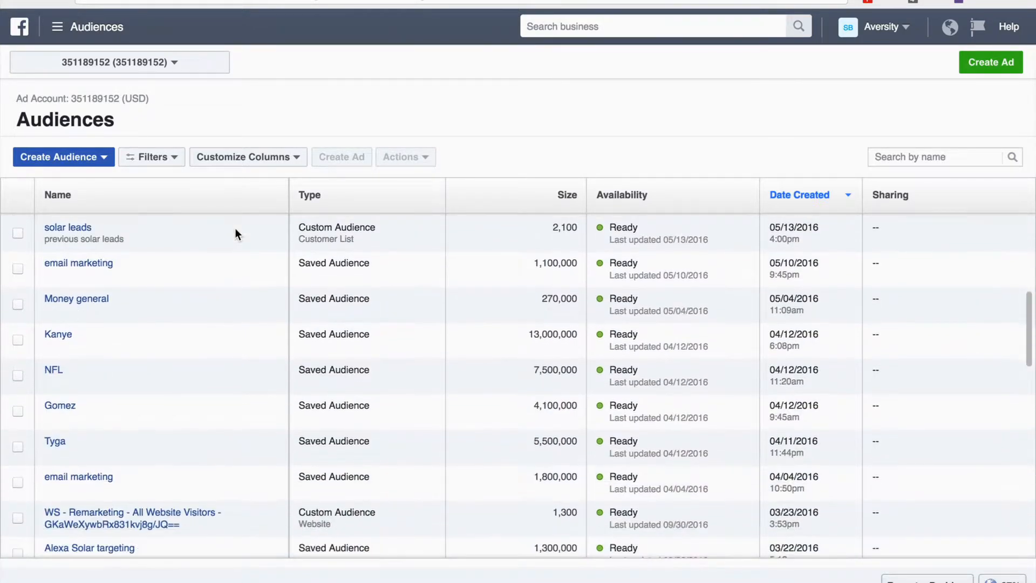
scroll(235, 229, up, 5)
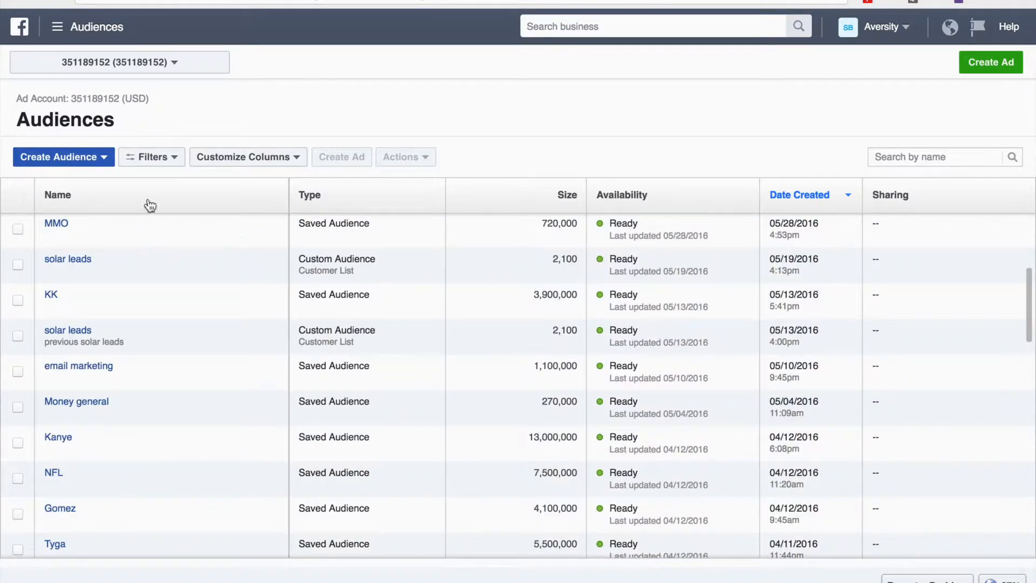
Start a new custom audience based on a customer file, supplied by choosing a file or pasting data
click(104, 159)
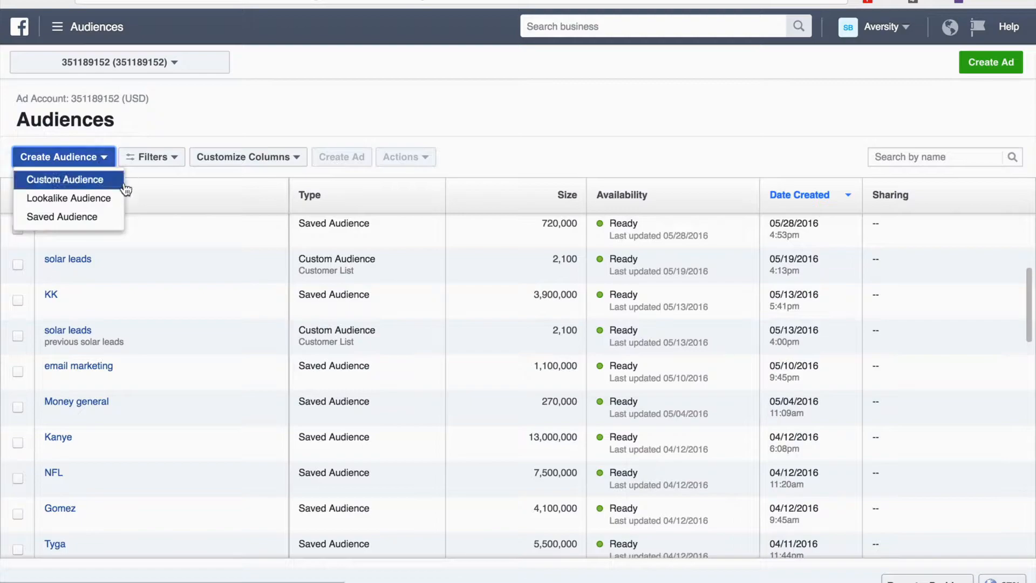
click(52, 186)
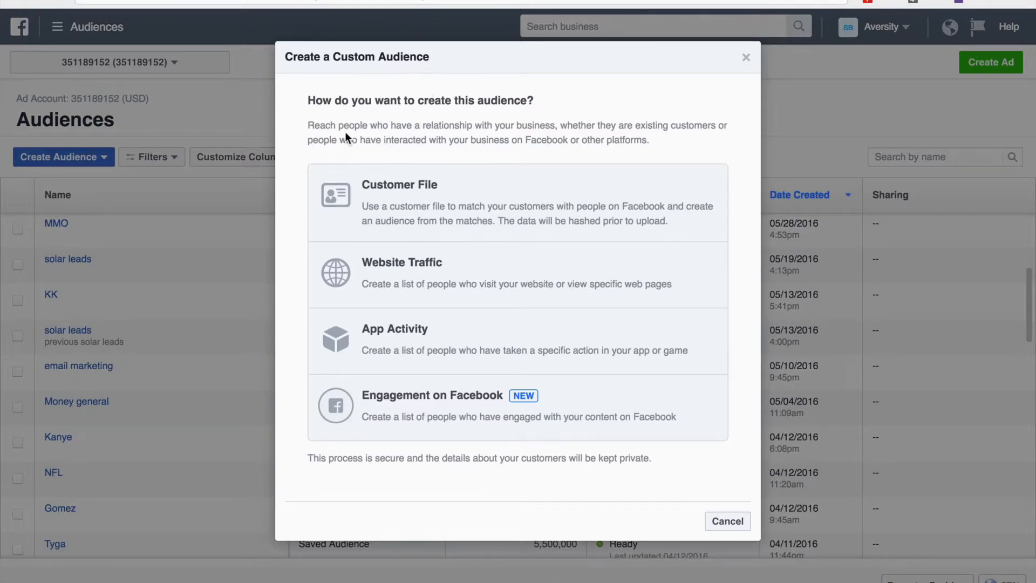
click(387, 197)
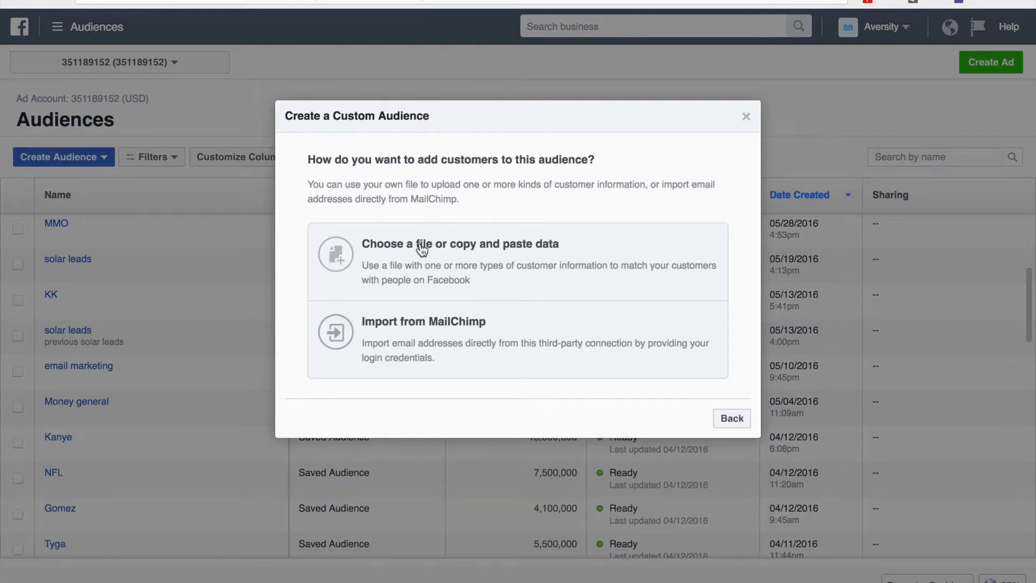
click(480, 263)
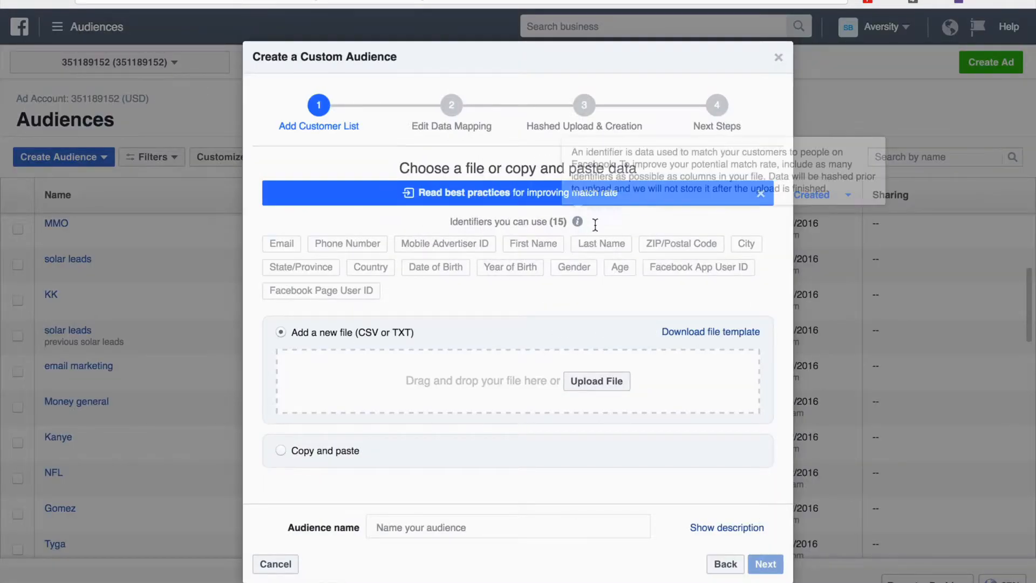
Upload the exported subscriber file 57f1a5c9-07e0-48a3-a9a2-41030a80009e.csv from the Desktop as the customer list
click(593, 386)
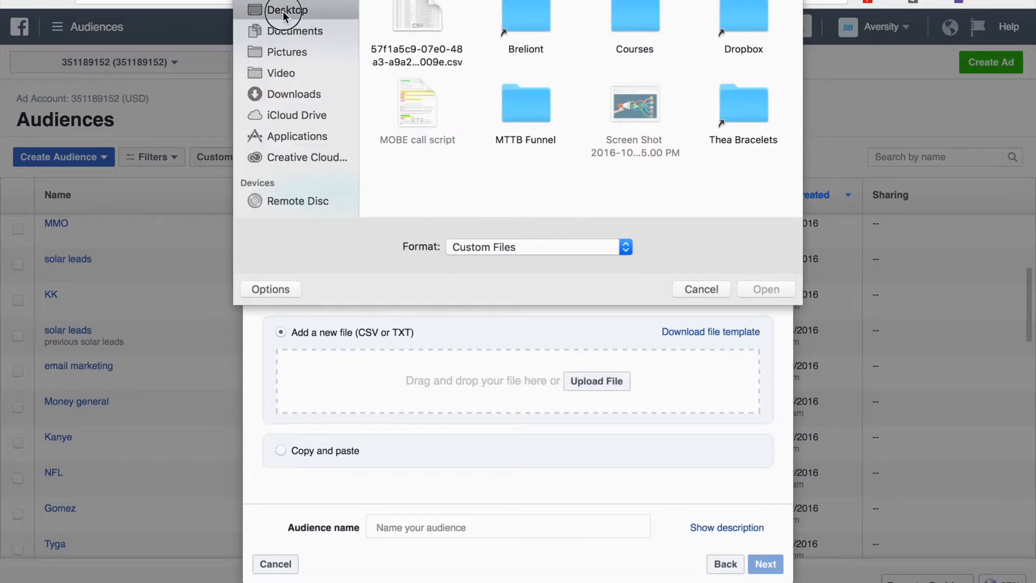
click(434, 49)
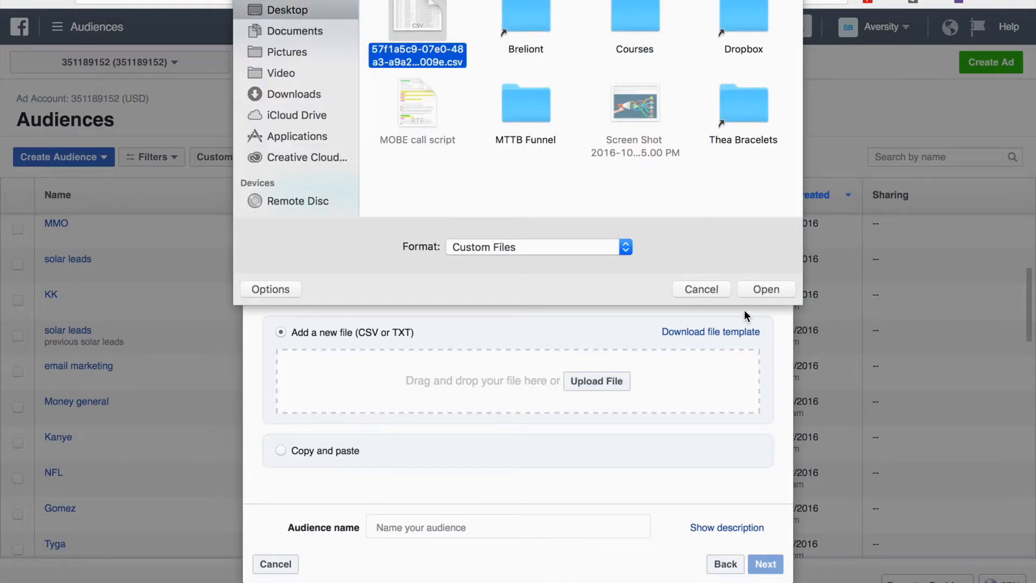
click(763, 289)
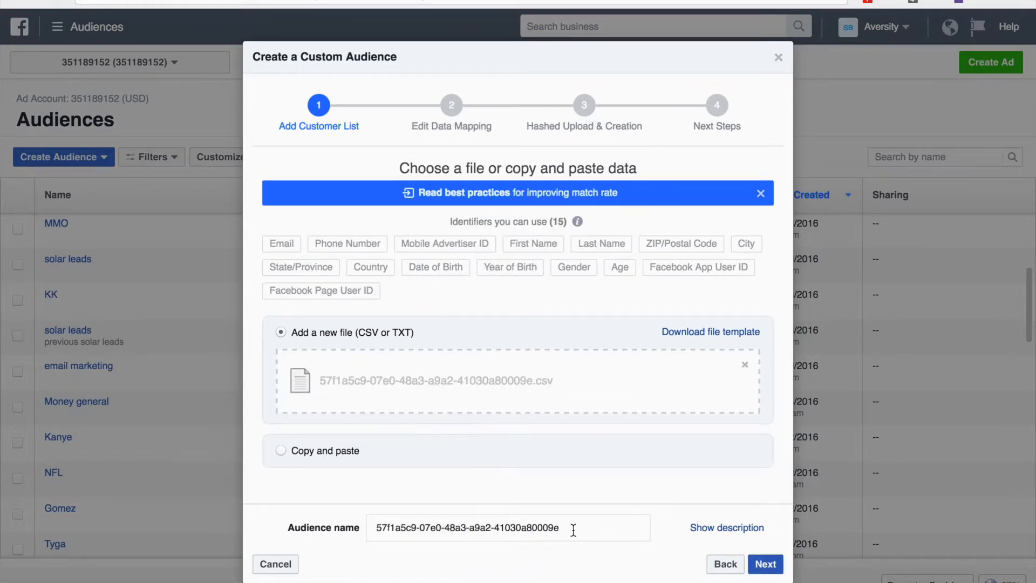
Name the audience "MTTB Cold October 2nd" and continue to data mapping
drag(570, 533, 376, 527)
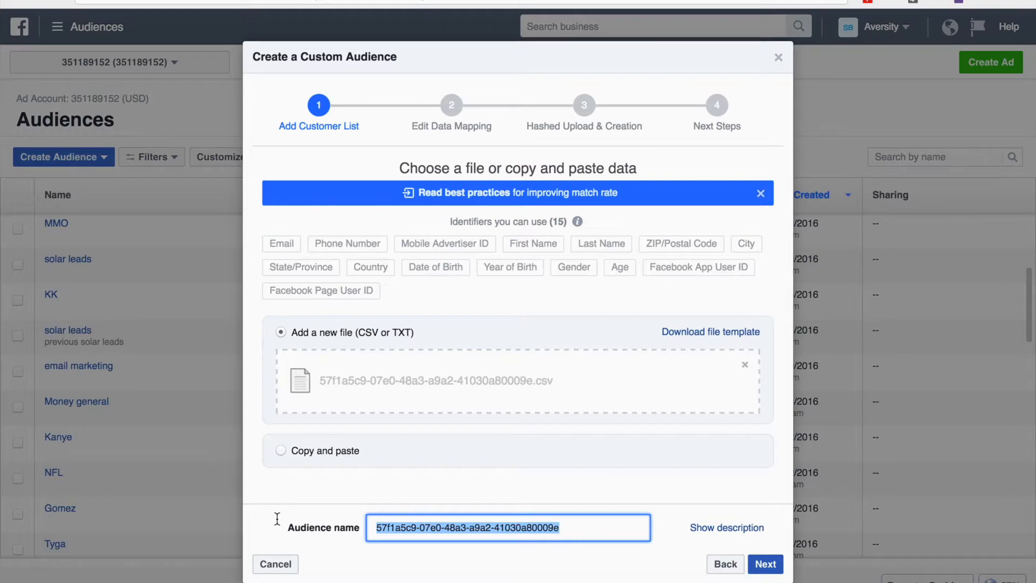
text(MTTB Cold October 2nd)
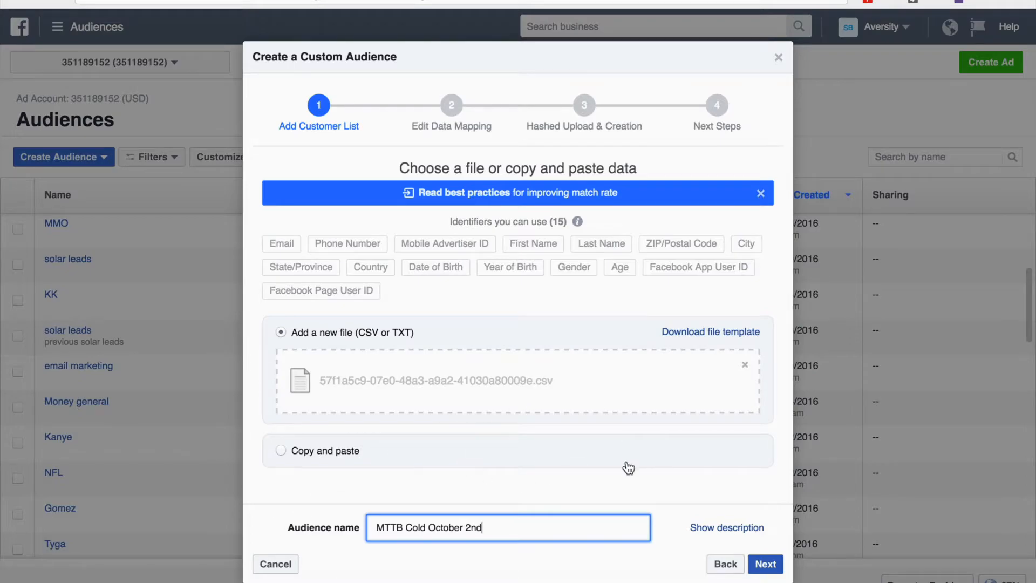
click(766, 564)
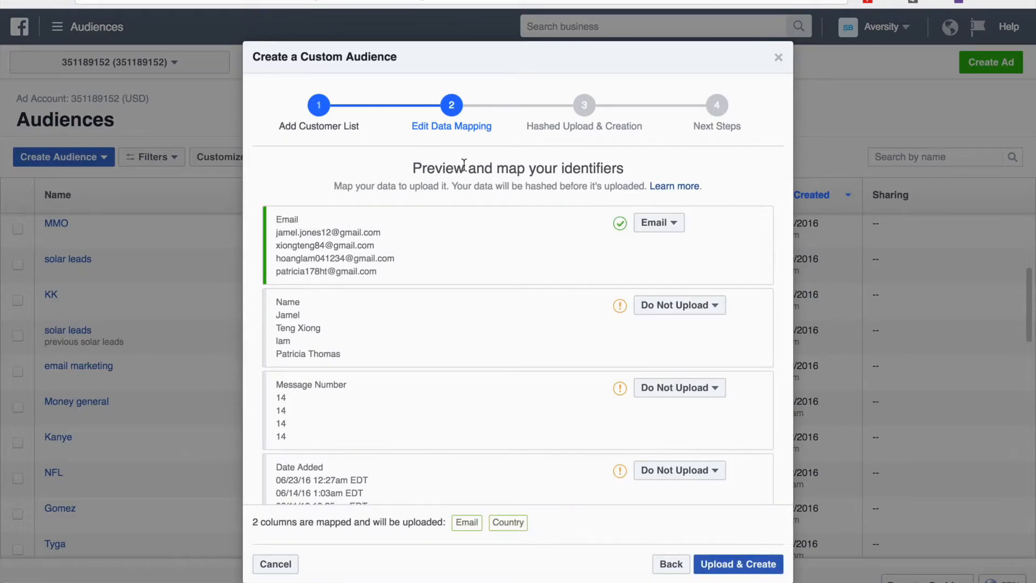
Review how the file's columns are mapped to identifiers, including the mapping options for the Name column
scroll(403, 205, down, 4)
scroll(403, 209, up, 4)
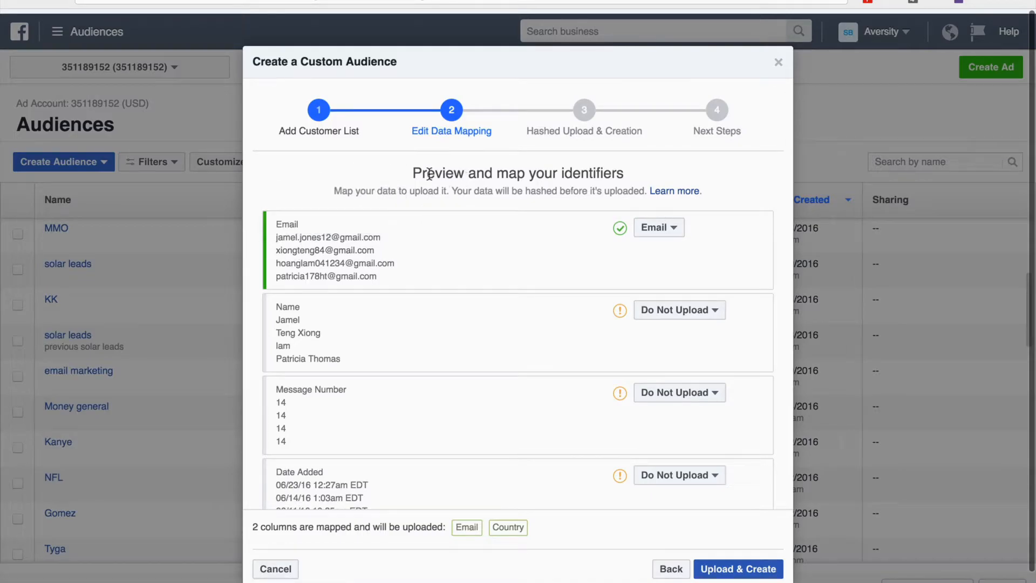
scroll(402, 173, down, 1)
scroll(402, 178, down, 4)
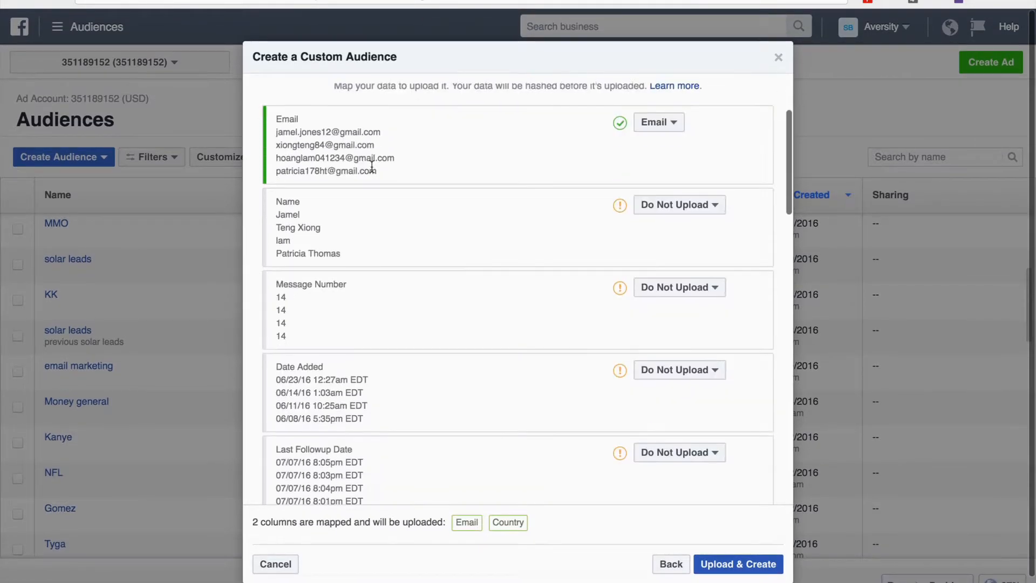
scroll(378, 215, up, 5)
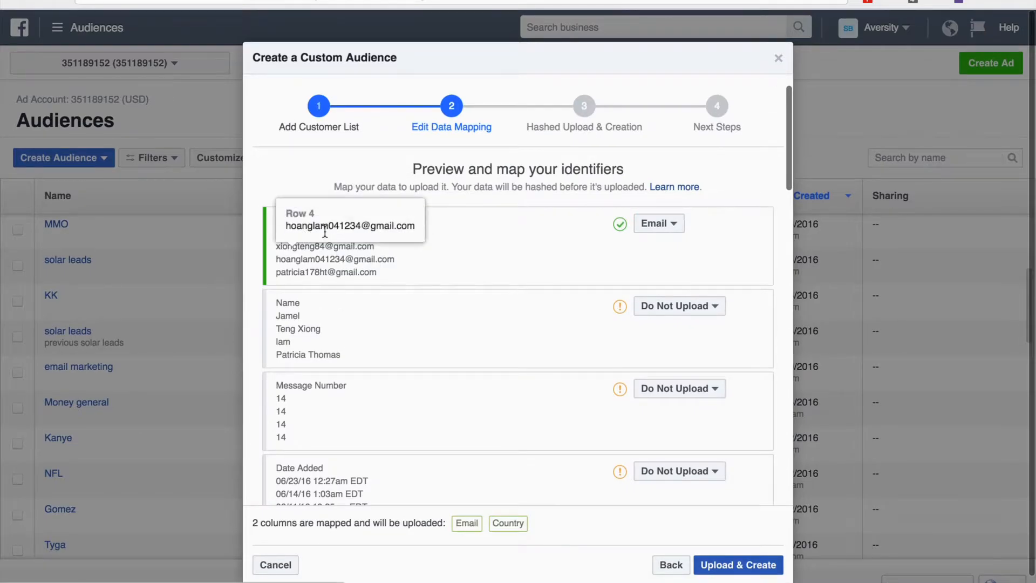
scroll(324, 238, down, 2)
scroll(378, 345, down, 4)
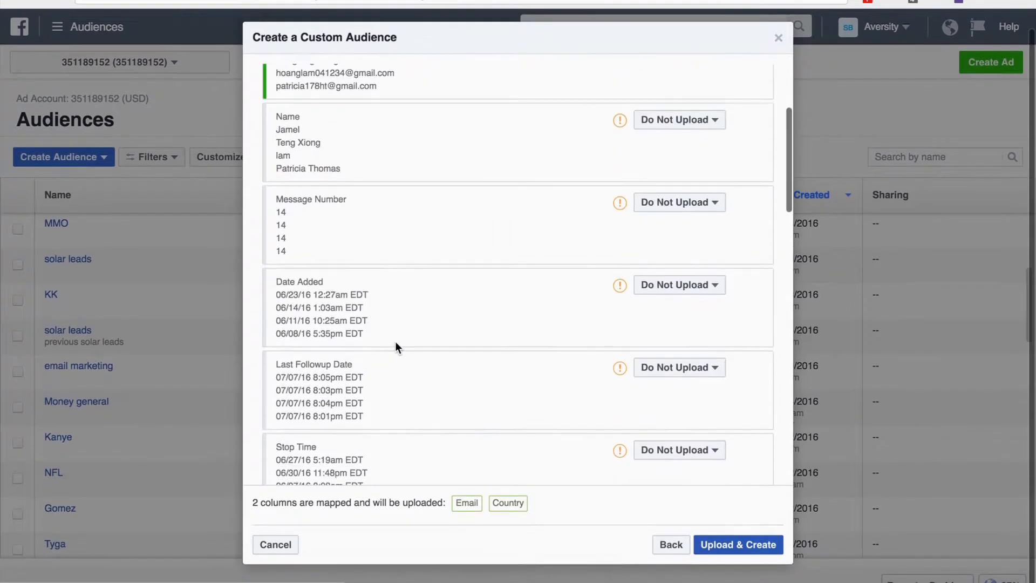
scroll(386, 331, up, 10)
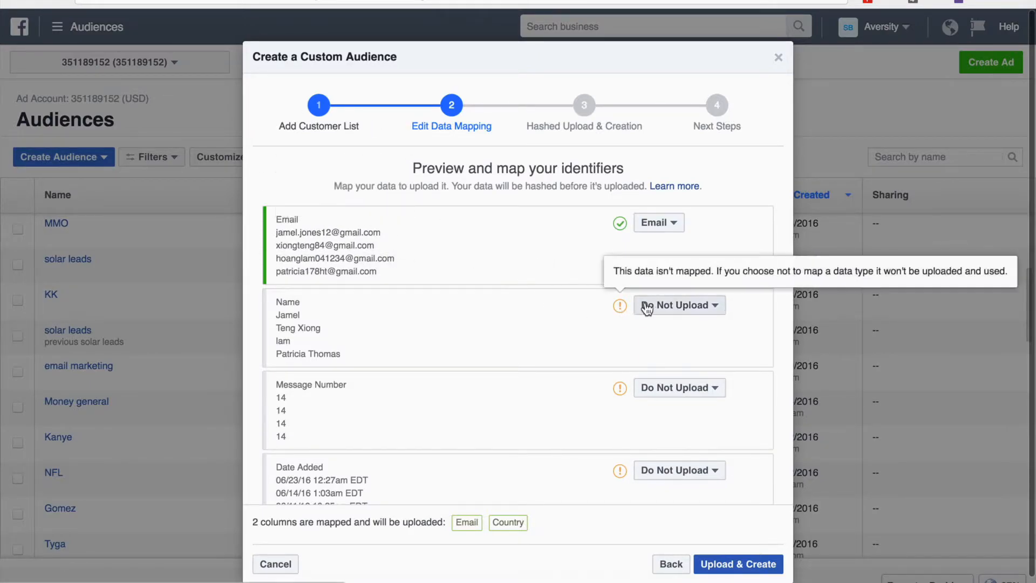
click(669, 309)
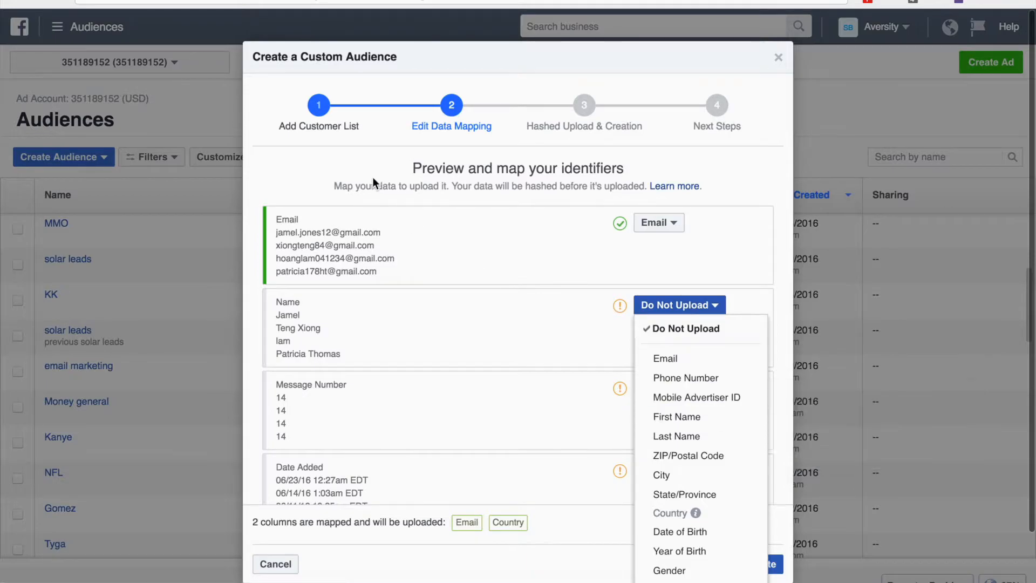
click(318, 186)
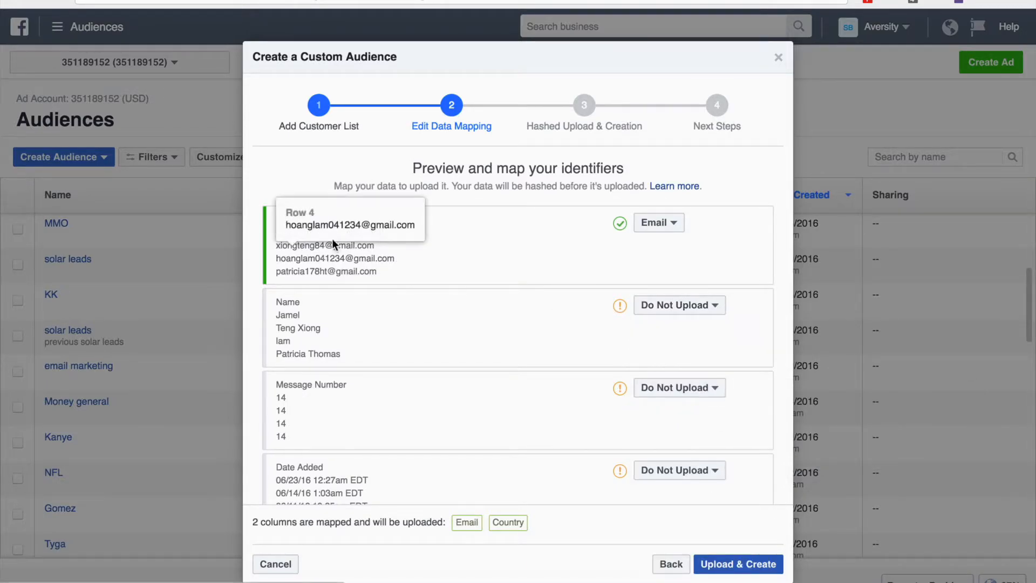
mouse_move(620, 229)
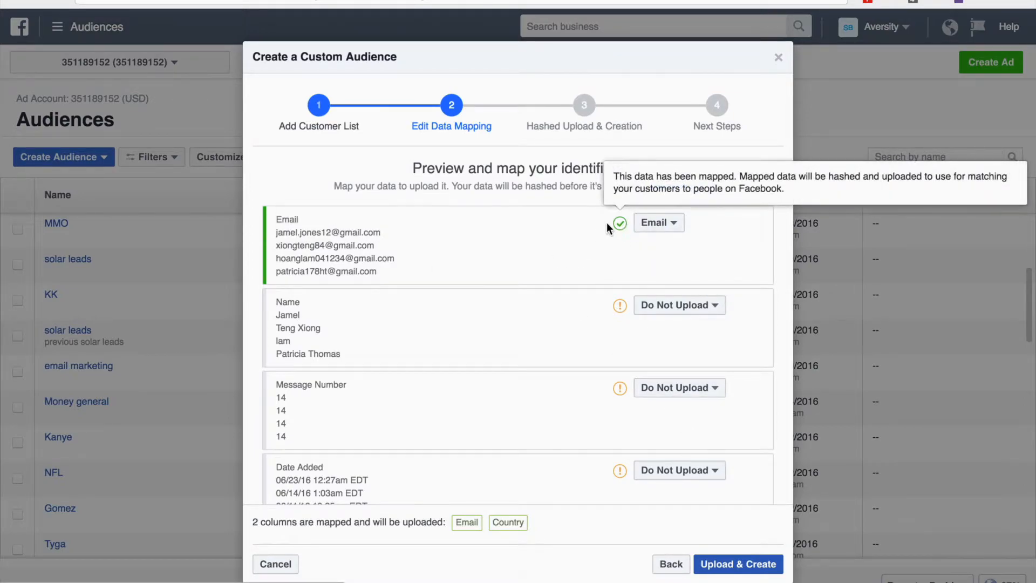
Upload the mapped data to create the audience, finish the wizard and check the new audience's availability in the list
click(725, 567)
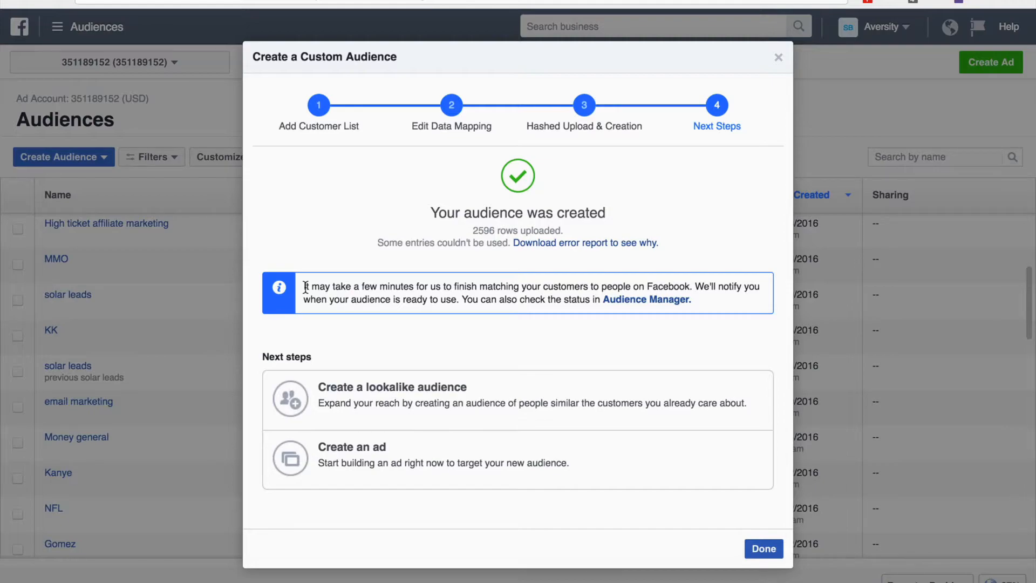
click(773, 557)
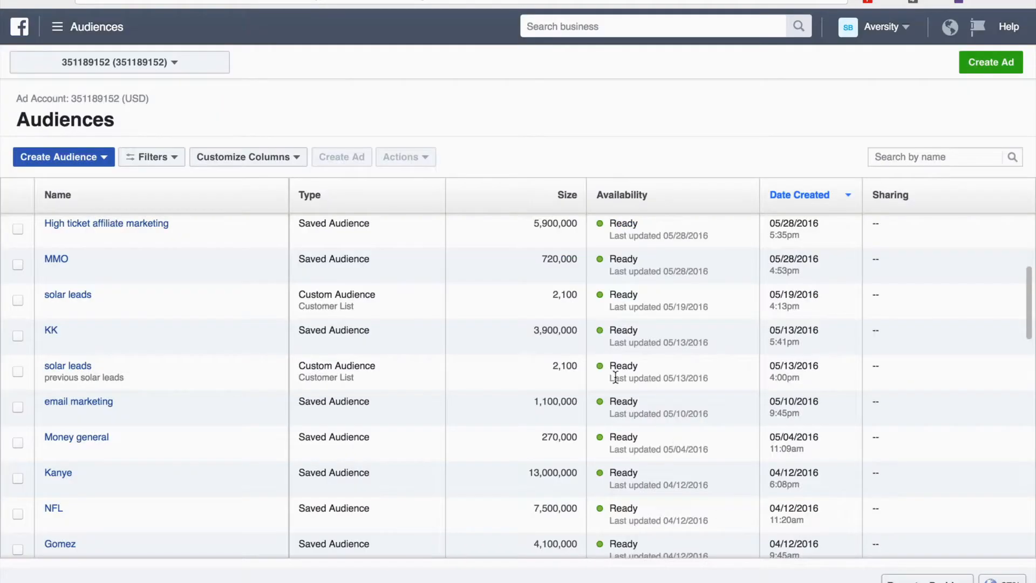
scroll(462, 361, up, 5)
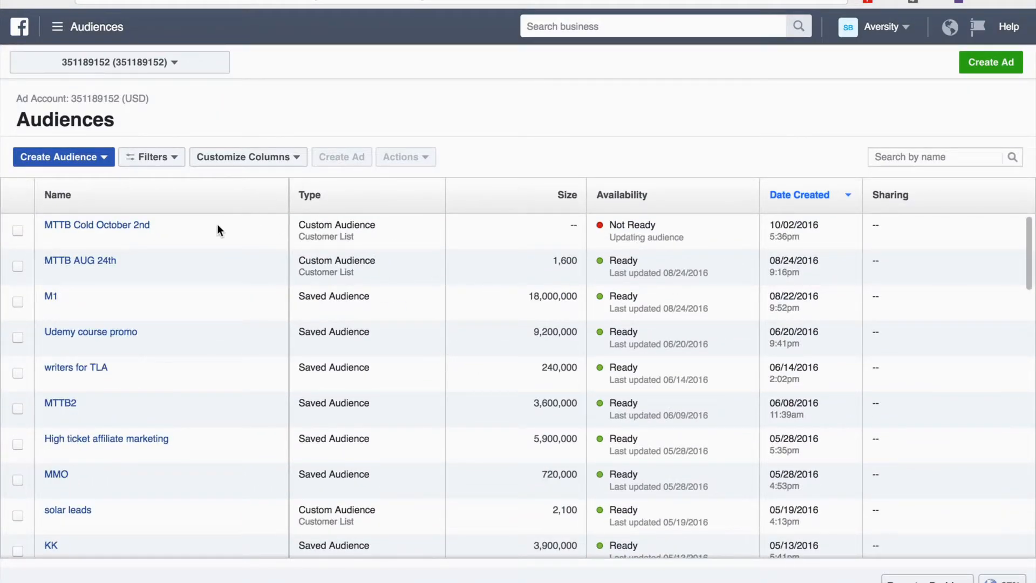
mouse_move(100, 232)
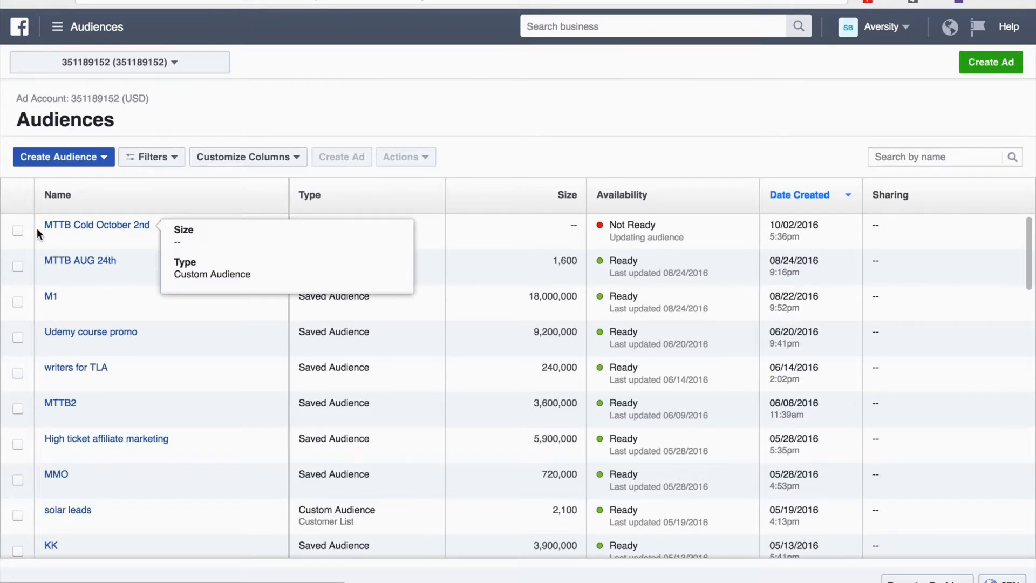
drag(611, 226, 648, 223)
click(498, 109)
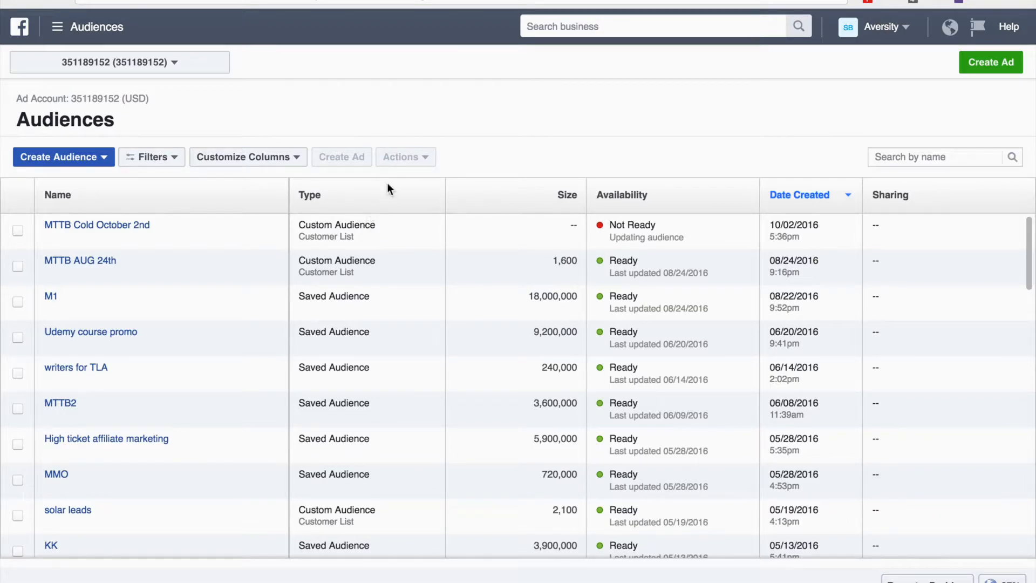
Start a new ad with the "Send people to your website" objective, naming the campaign "MTTB October 2nd", and continue to the ad set
click(982, 67)
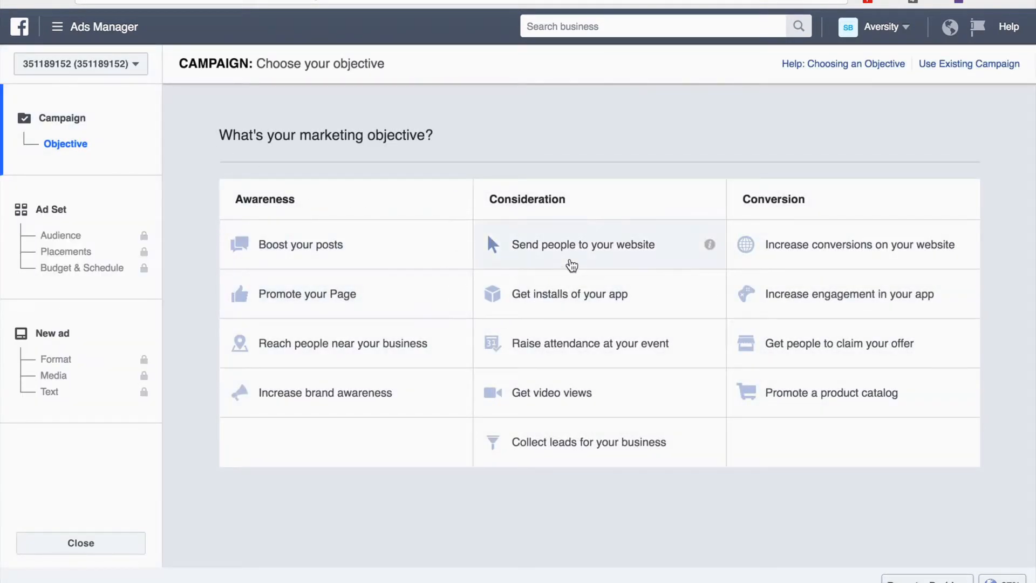
click(543, 264)
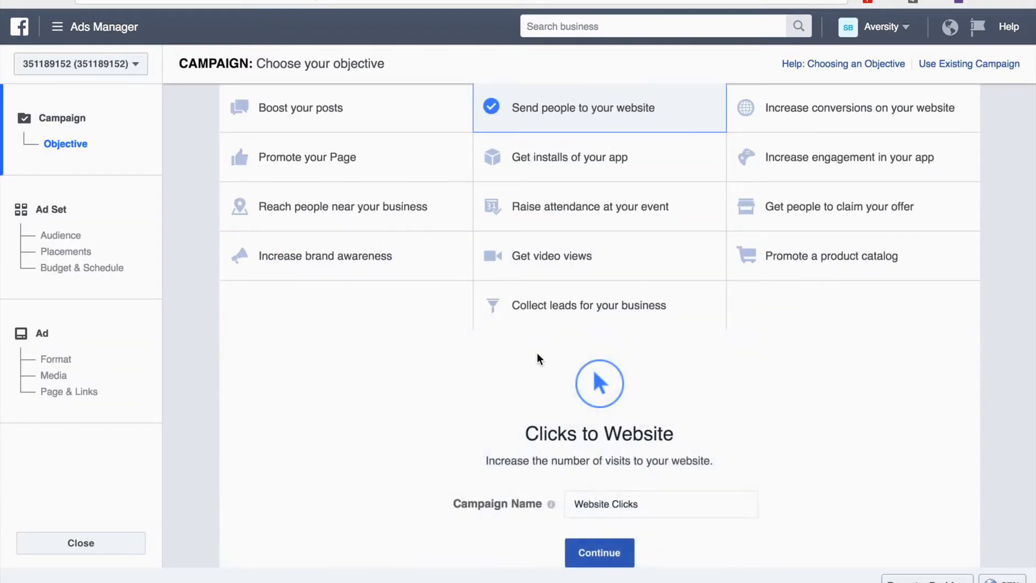
scroll(651, 512, down, 2)
drag(673, 400, 463, 377)
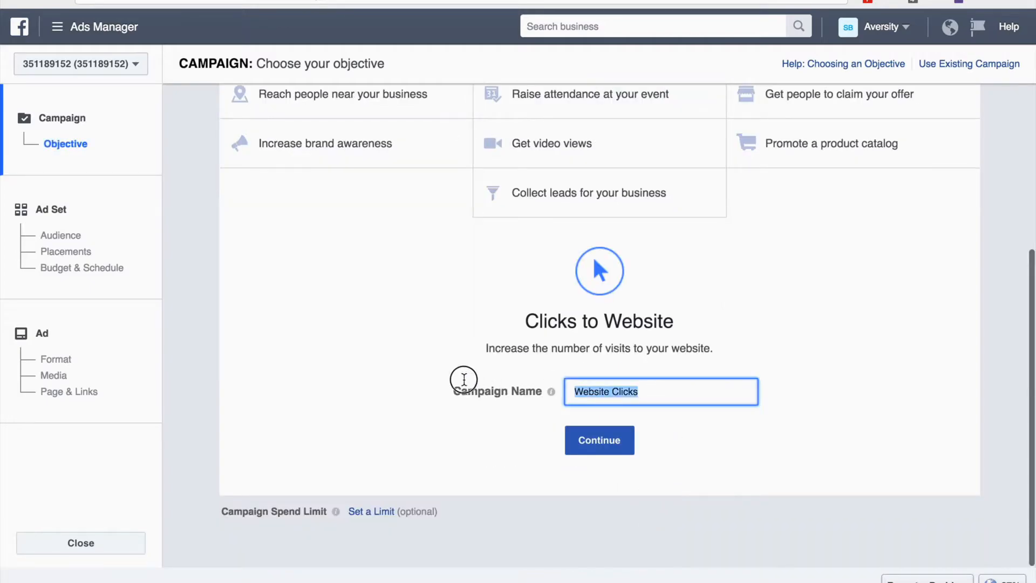
text(MTTB october)
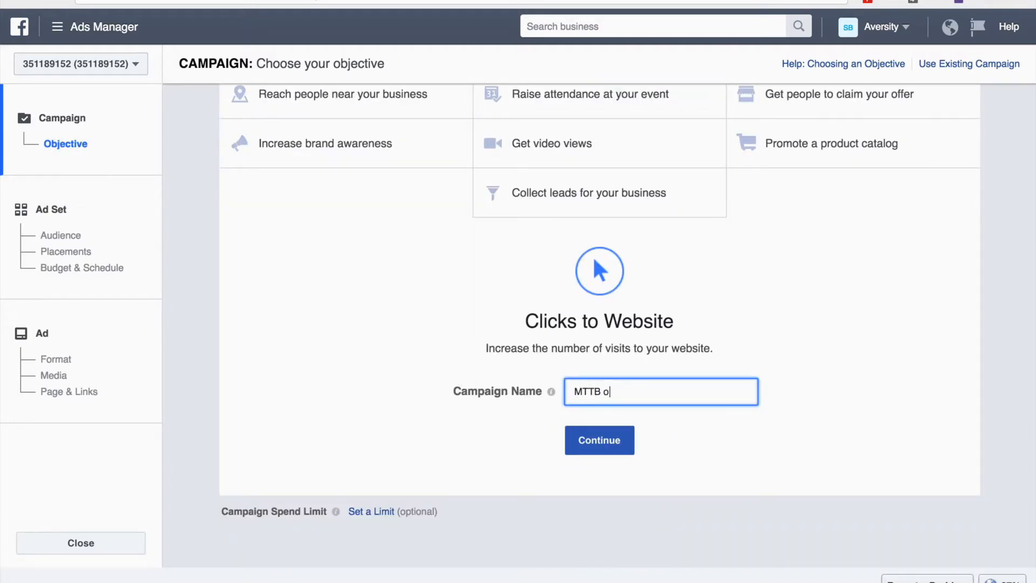
key(BackSpace)
key(BackSpace)
key(BackSpace)
key(BackSpace)
key(BackSpace)
key(BackSpace)
key(BackSpace)
key(BackSpace)
text(October 2nd)
click(584, 453)
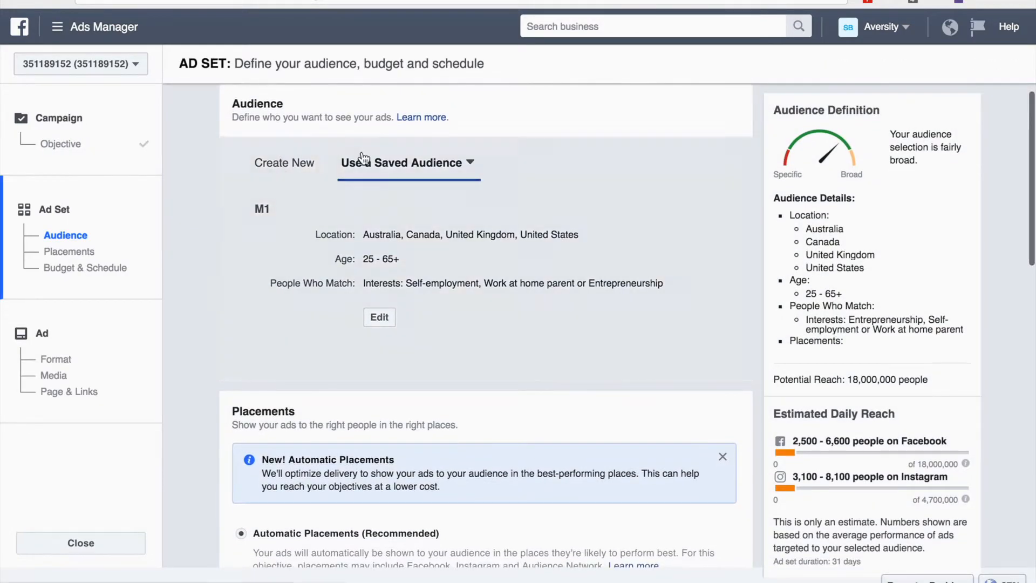
Look through the ad set's saved audiences for the newly uploaded customer list, and glance over the placements, budget and schedule
scroll(187, 158, down, 2)
scroll(194, 157, up, 3)
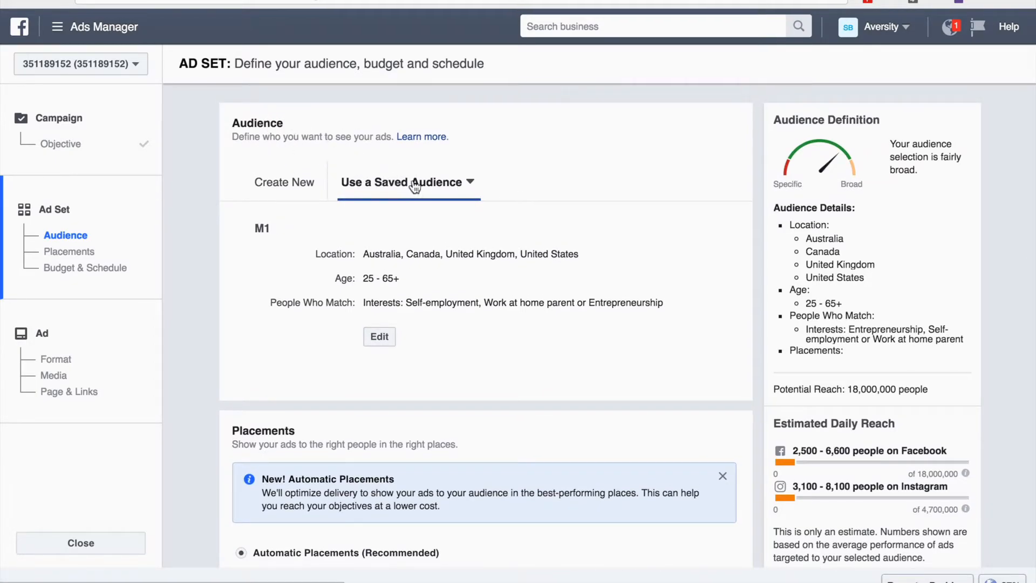
click(432, 189)
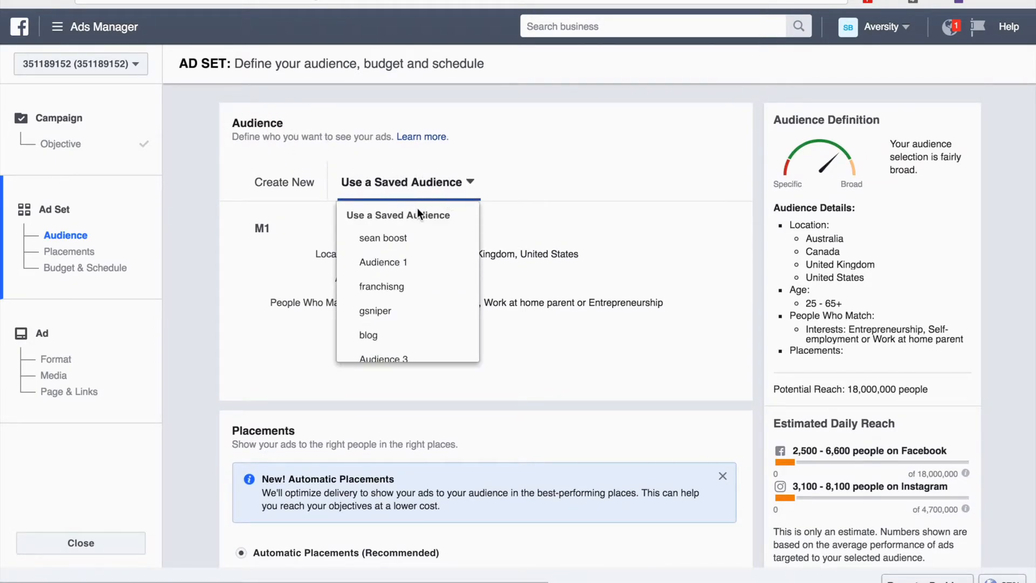
scroll(416, 270, down, 3)
scroll(428, 278, down, 5)
scroll(427, 278, down, 5)
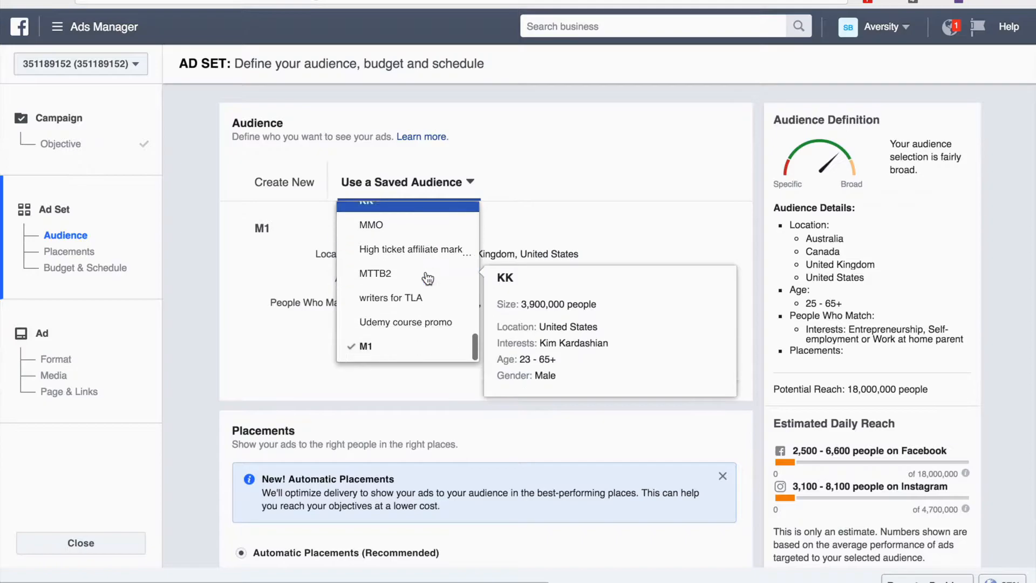
scroll(402, 328, up, 10)
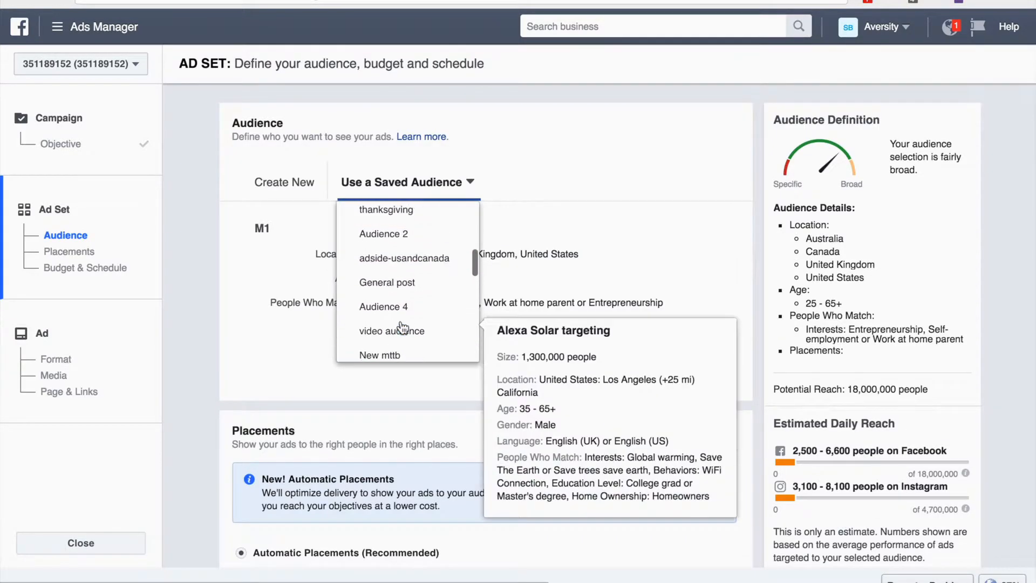
scroll(402, 328, up, 8)
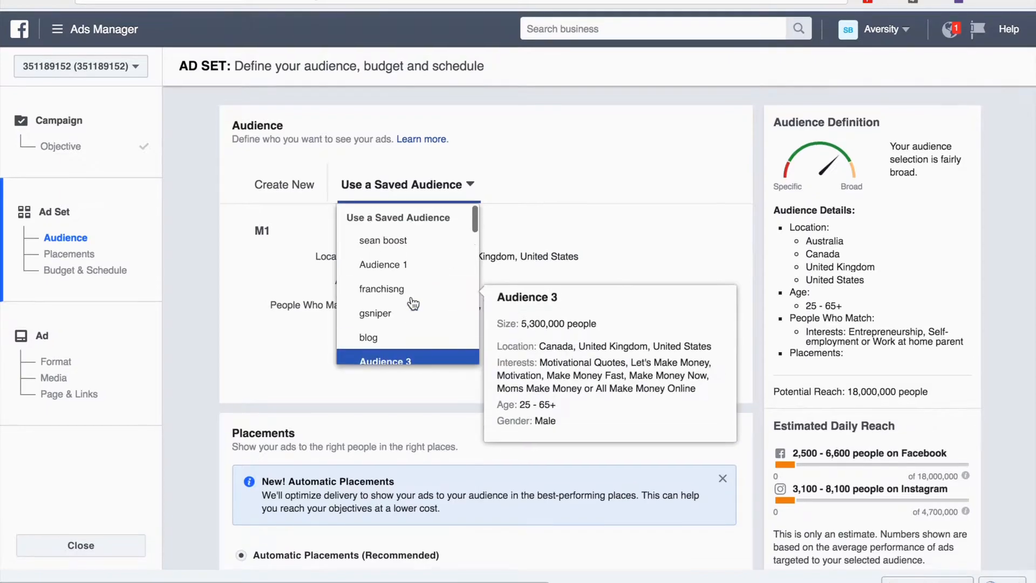
scroll(402, 278, down, 3)
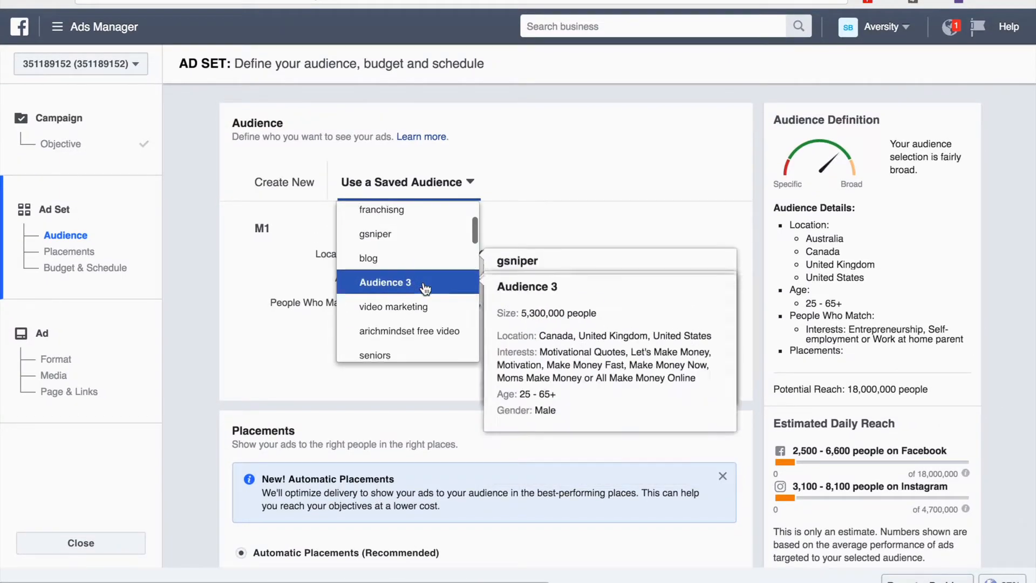
scroll(425, 289, down, 8)
scroll(425, 289, down, 6)
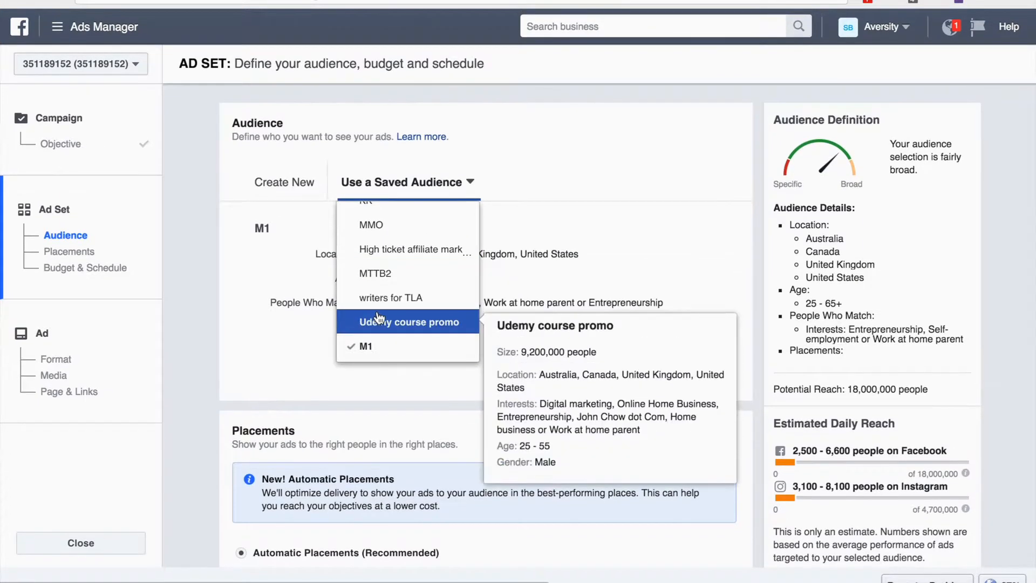
click(211, 331)
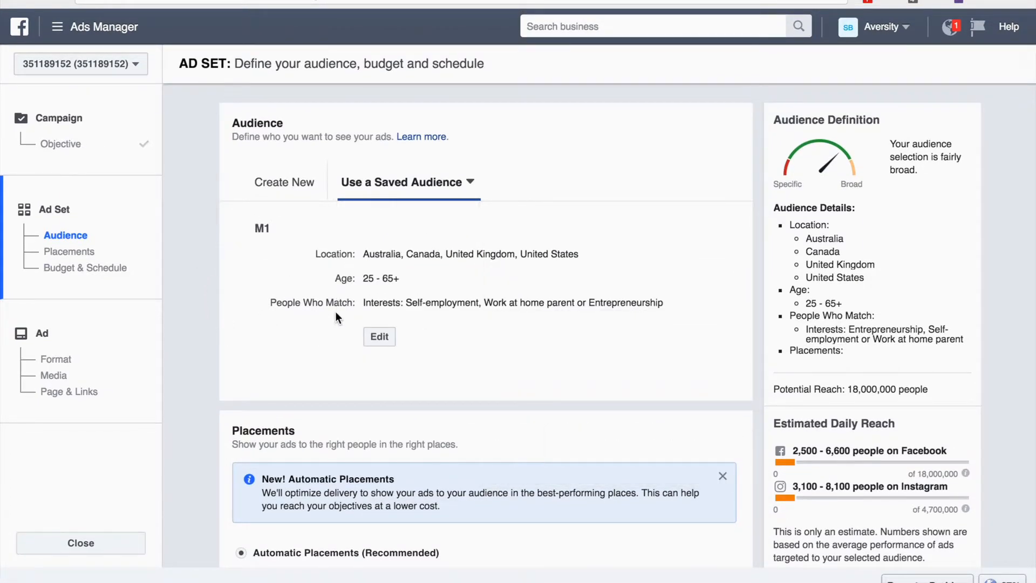
scroll(360, 320, down, 10)
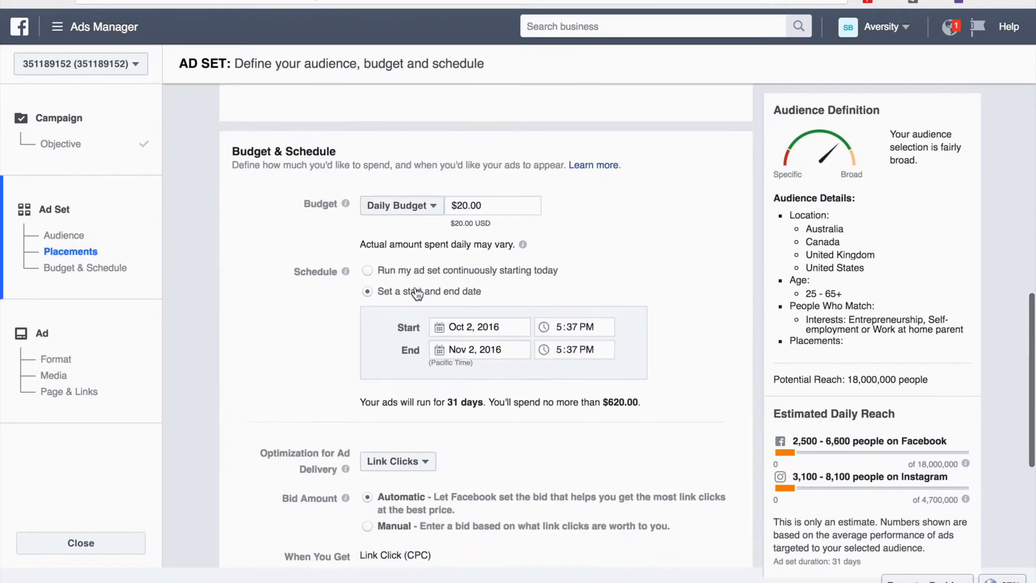
scroll(416, 295, up, 9)
scroll(417, 294, up, 2)
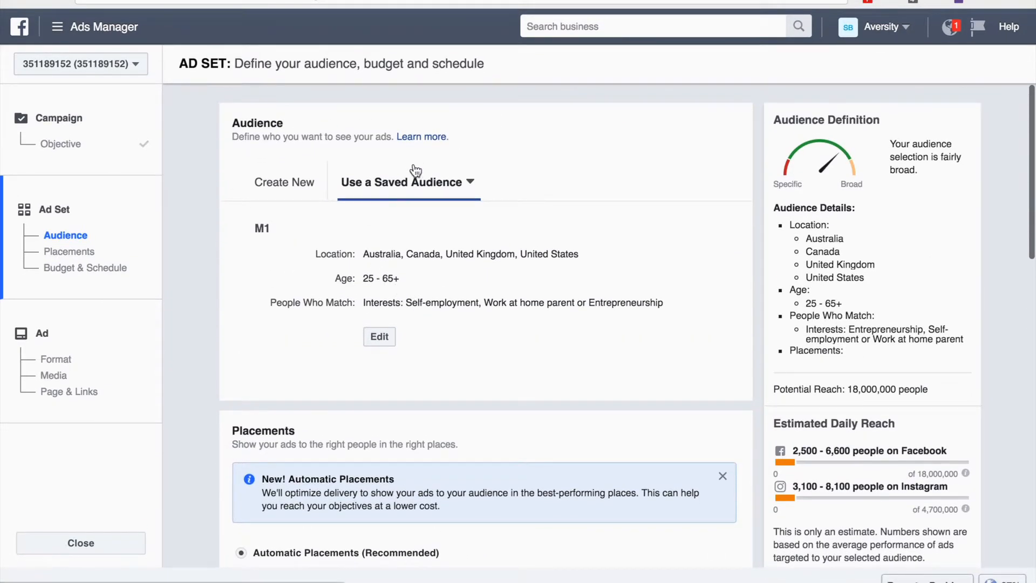
click(414, 189)
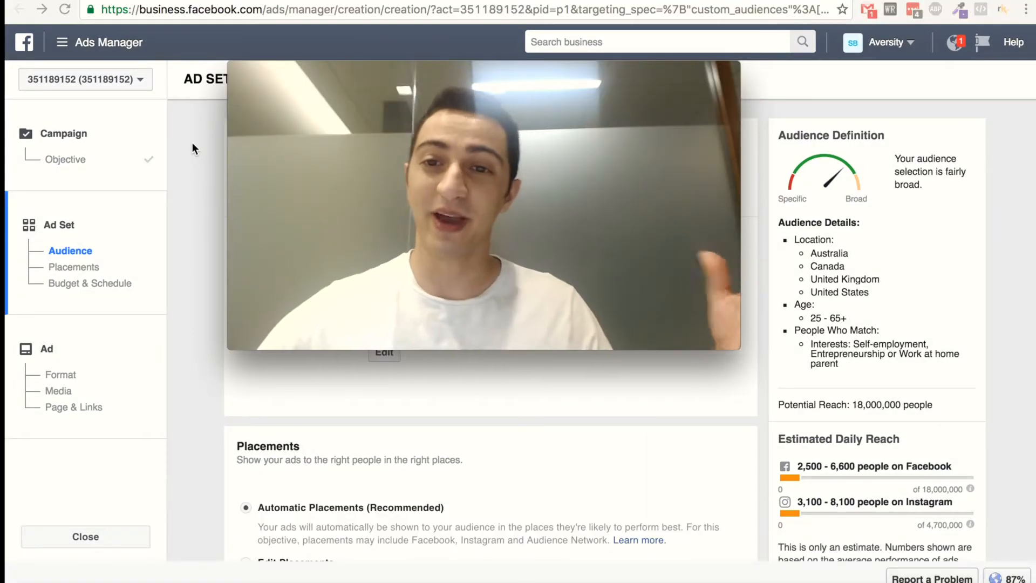
Minimize the Movie Recording window and go to the Audiences page
mouse_move(301, 79)
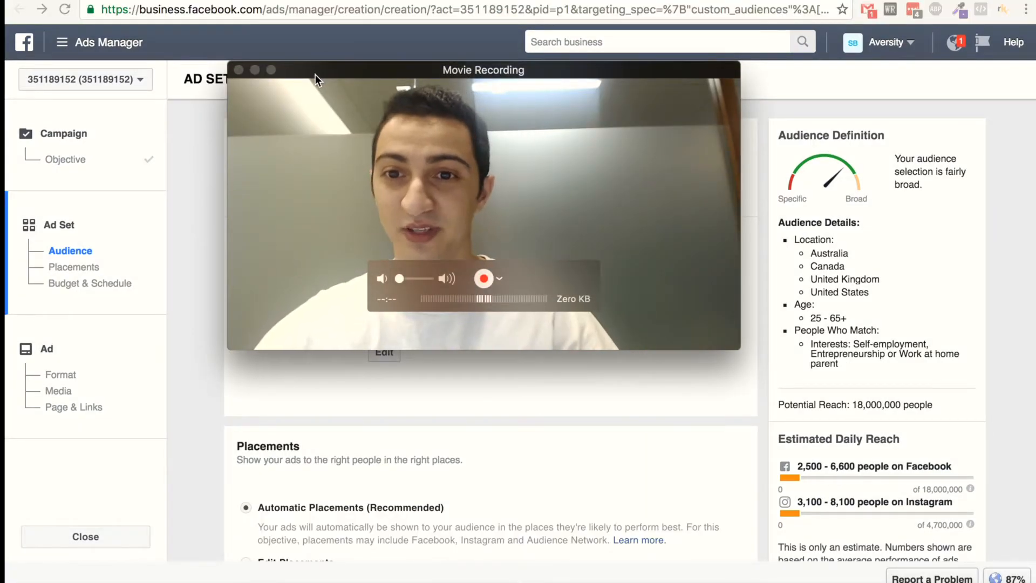
click(259, 70)
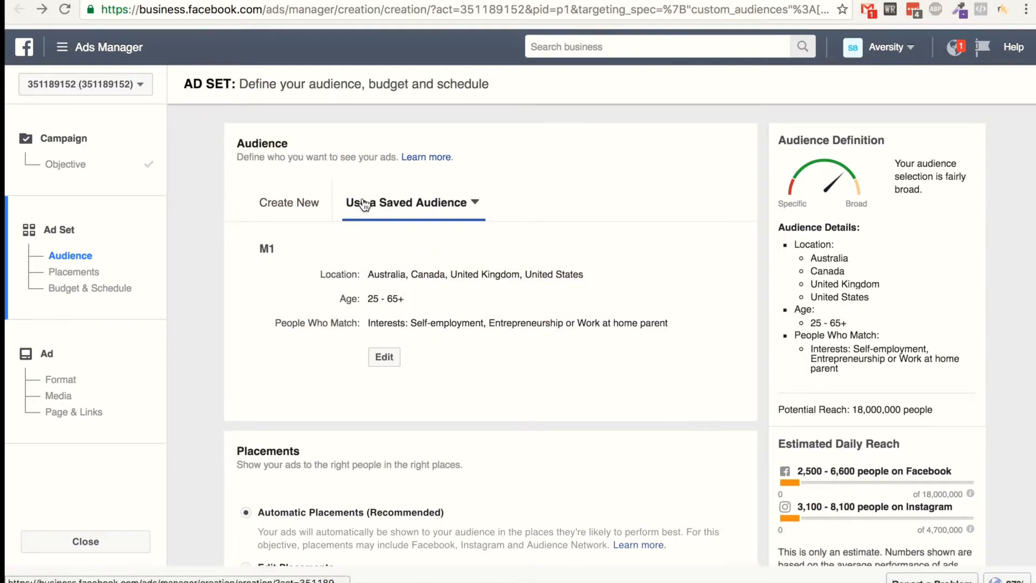
click(87, 44)
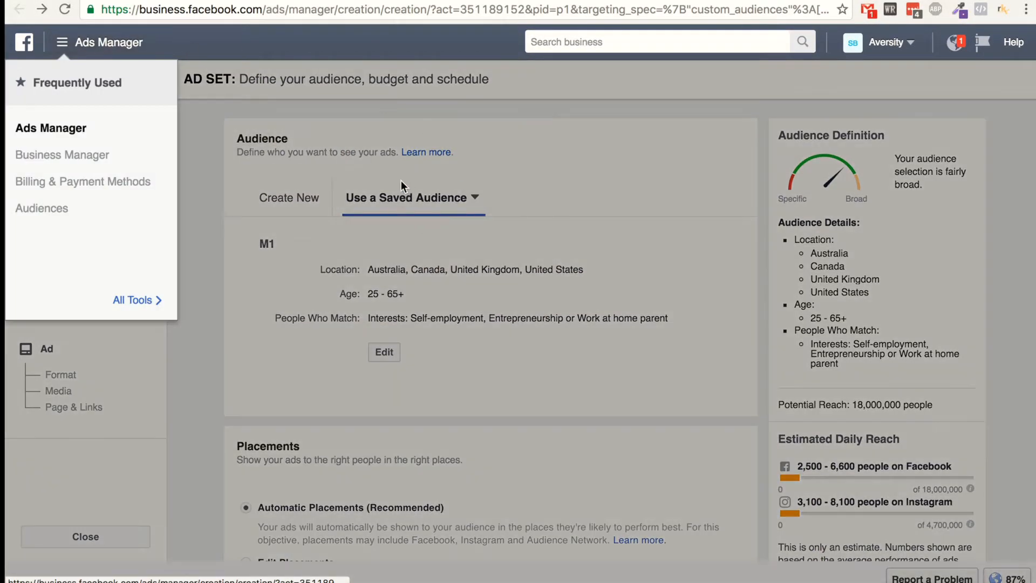
click(130, 300)
click(44, 211)
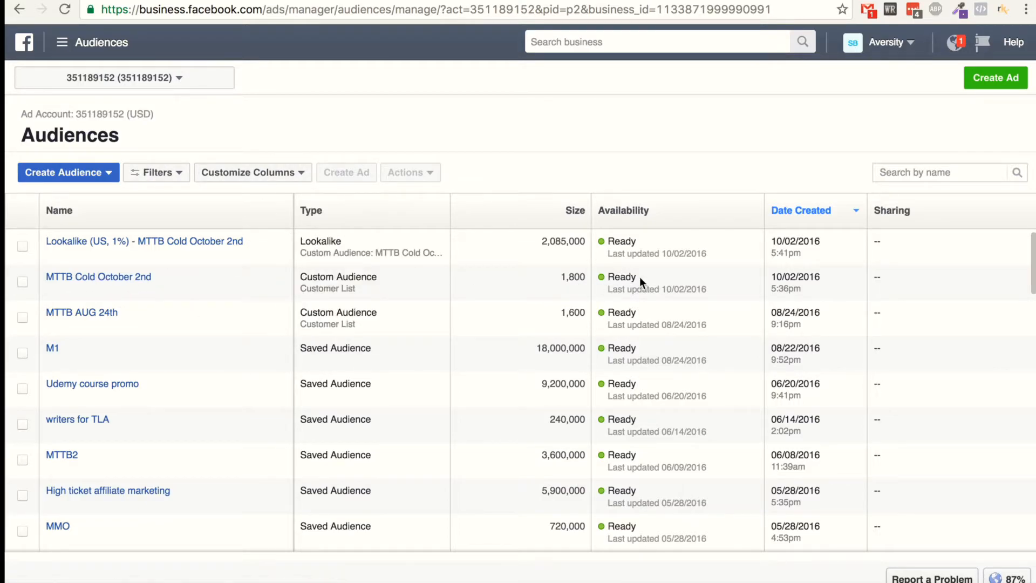
Create an ad from the MTTB Cold October 2nd audience's details, with the "Send people to your website" objective
mouse_move(102, 285)
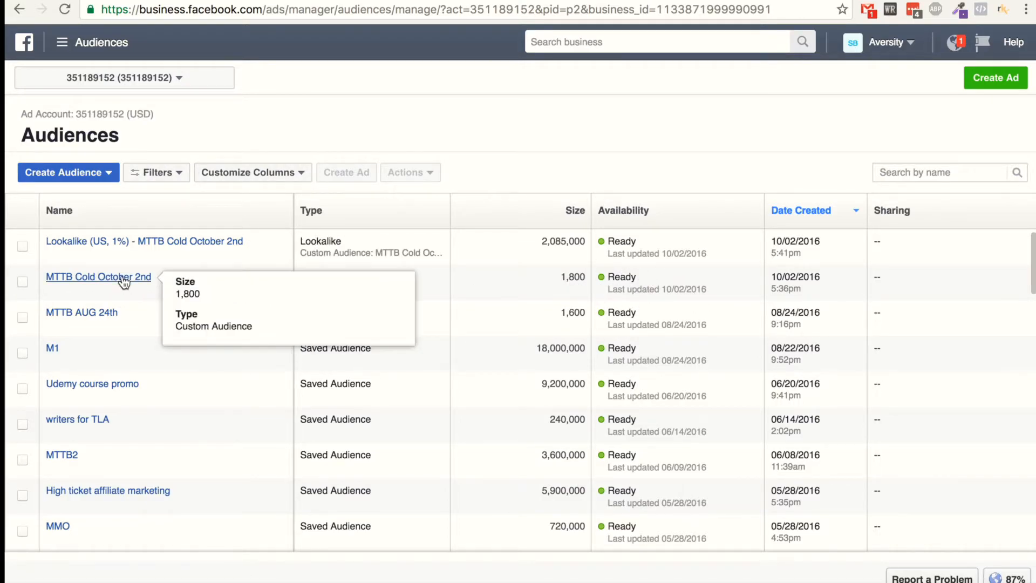
click(106, 286)
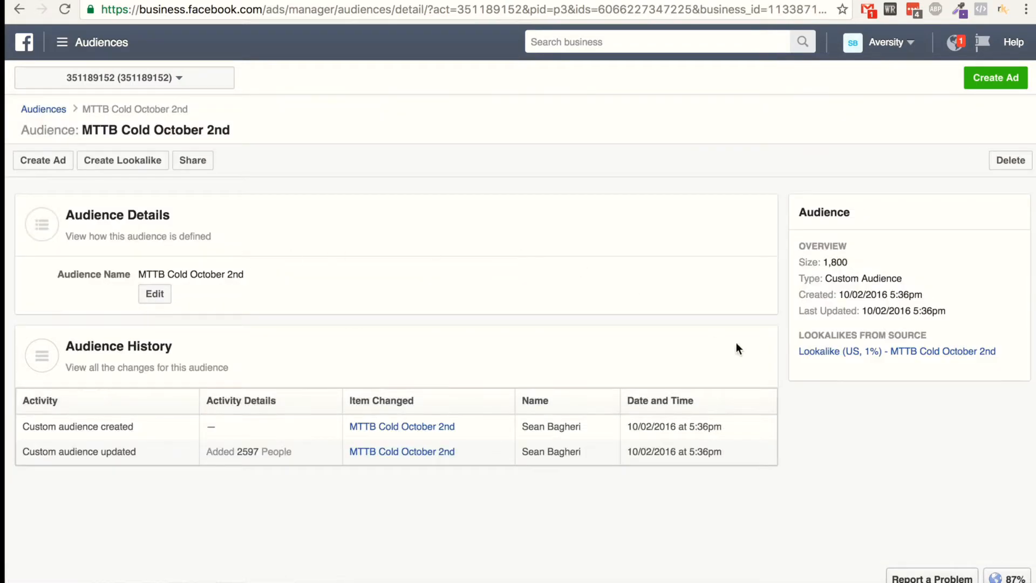
click(57, 163)
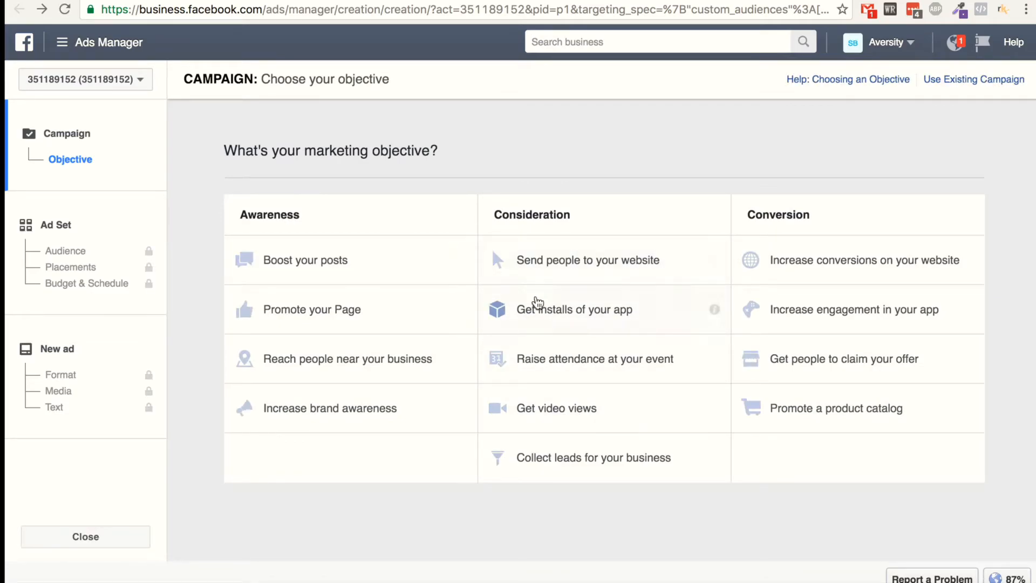
click(532, 259)
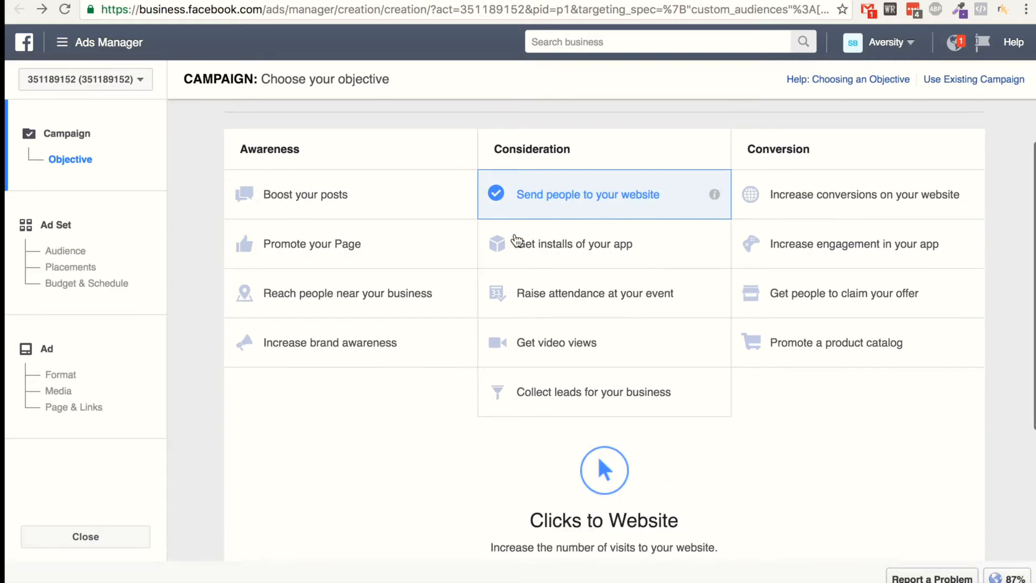
Name the campaign "MTTB oct2" and continue to the ad set
drag(665, 382, 472, 381)
text(MTTB 2)
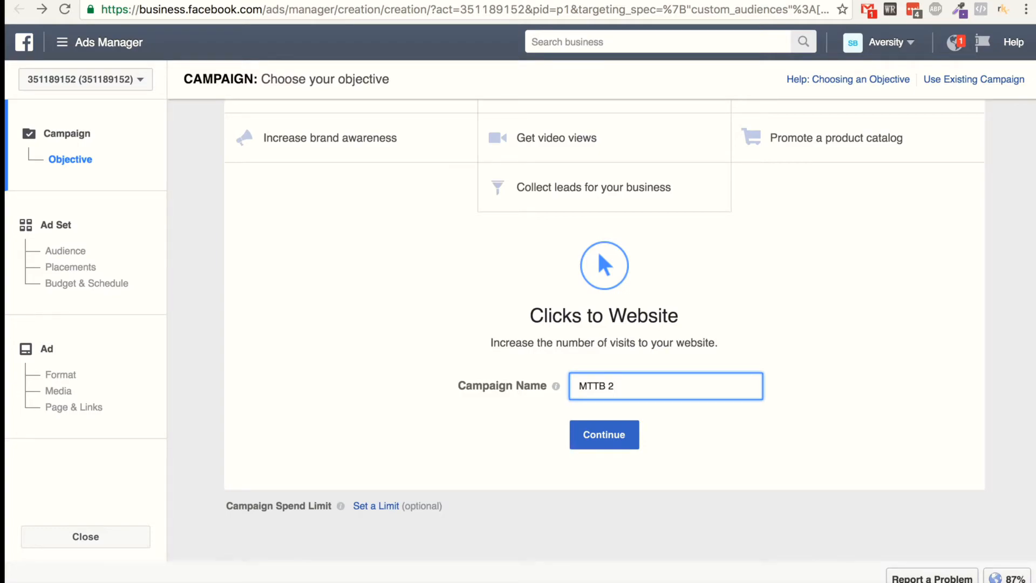
key(BackSpace)
text(oct2)
click(624, 434)
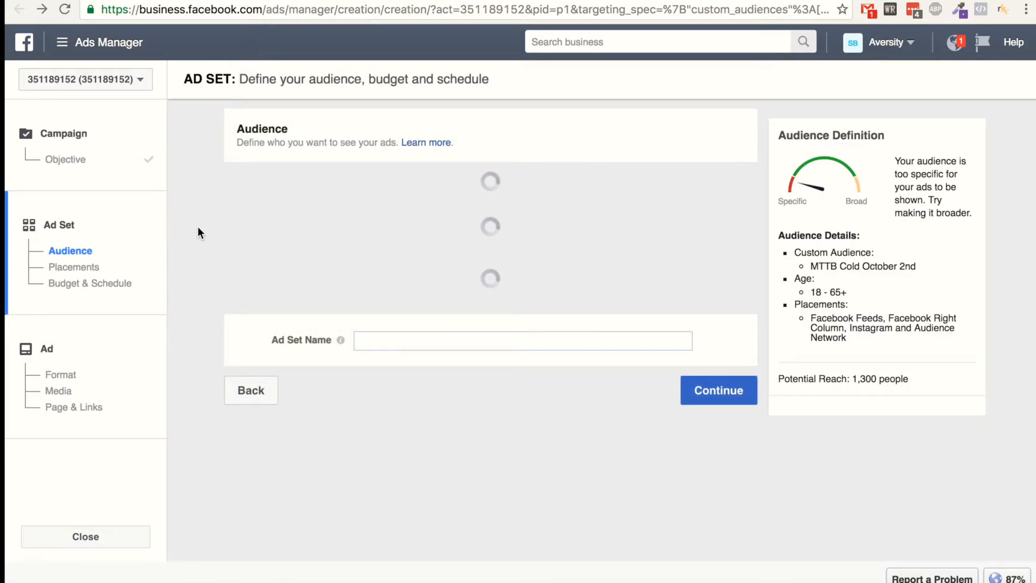
Open the M1 saved audience for editing and add MTTB Cold October 2nd as its custom audience
scroll(563, 219, down, 1)
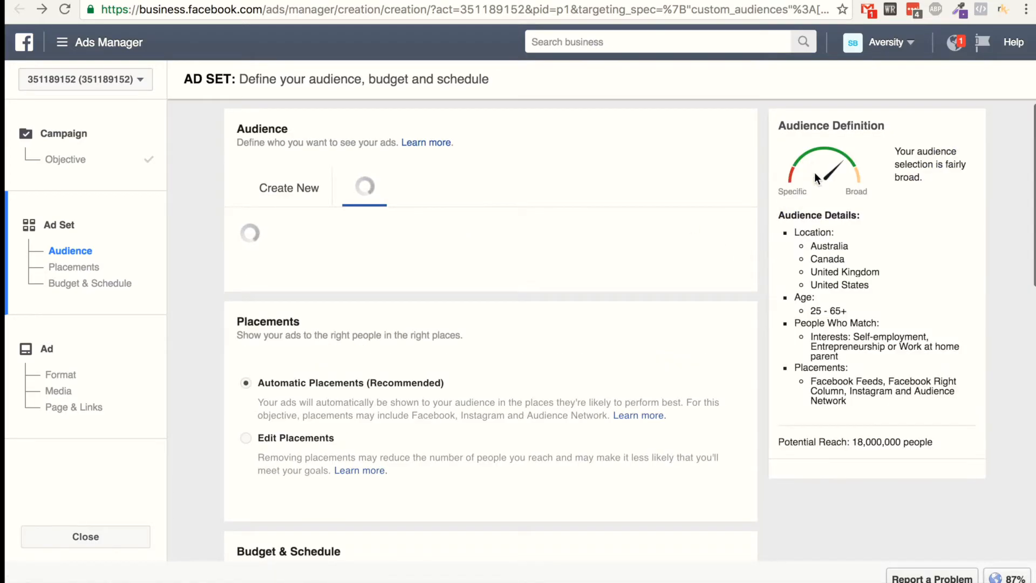
click(382, 344)
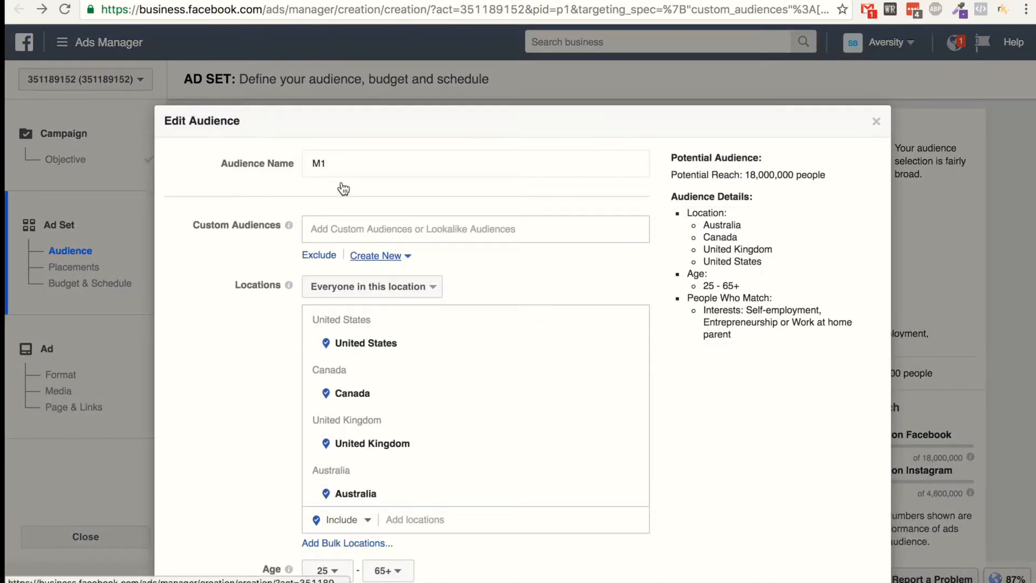
click(364, 232)
scroll(261, 203, down, 2)
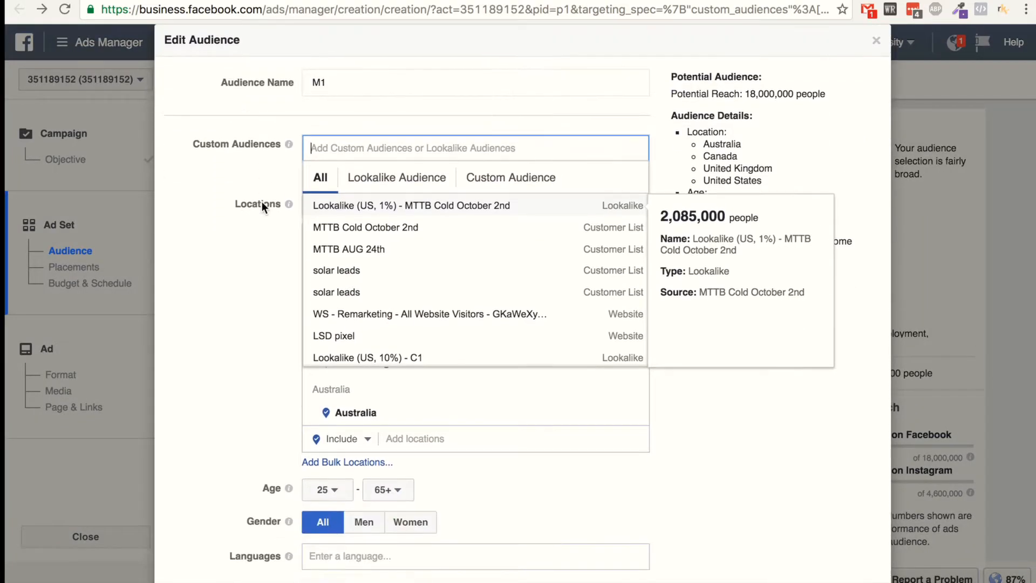
click(373, 232)
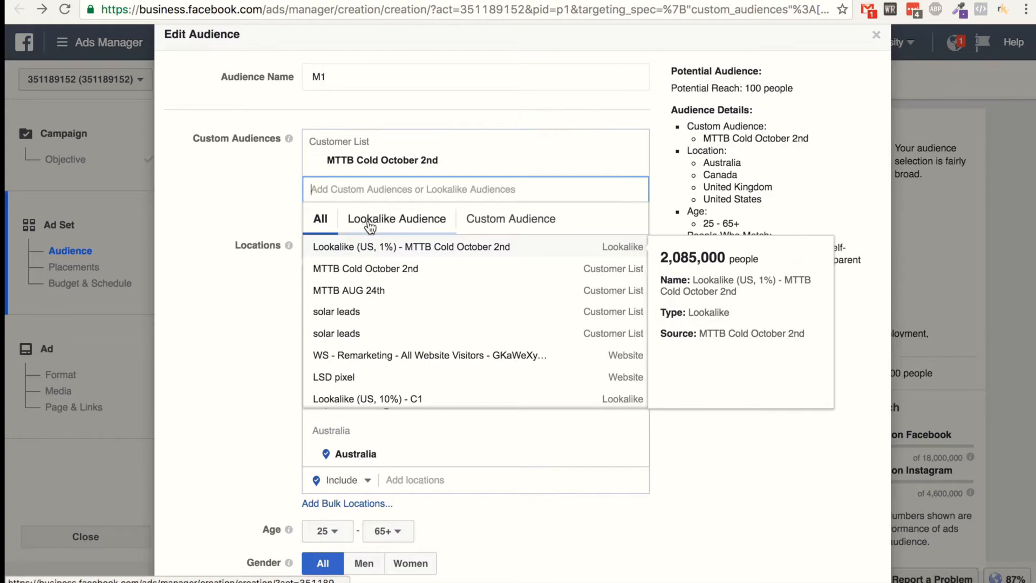
click(254, 183)
Remove the Self-employment, Work at home parent and Entrepreneurship interests from the detailed targeting and review the audience's remaining settings
scroll(295, 396, down, 8)
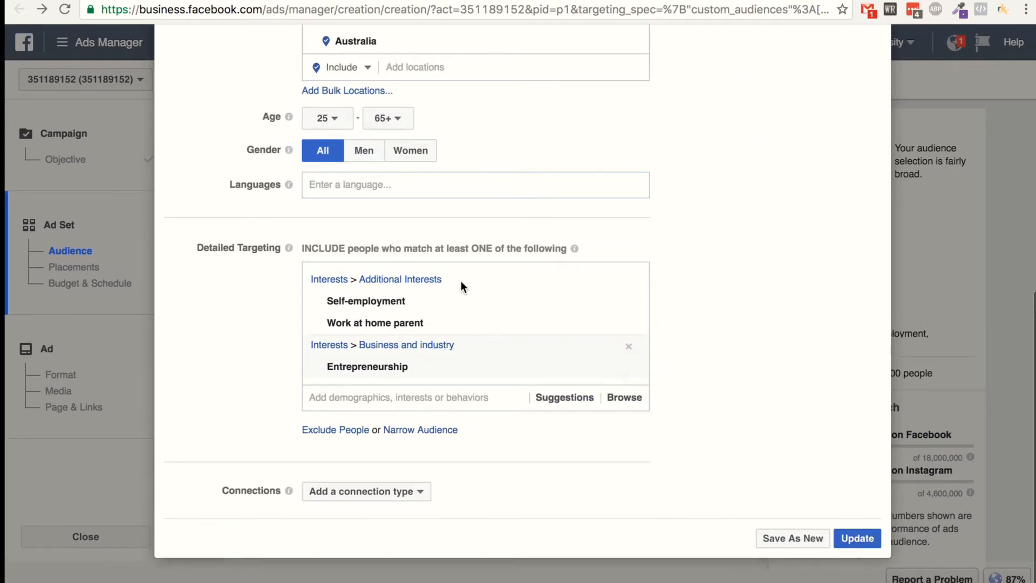
click(630, 282)
mouse_move(629, 354)
click(629, 365)
scroll(604, 293, up, 5)
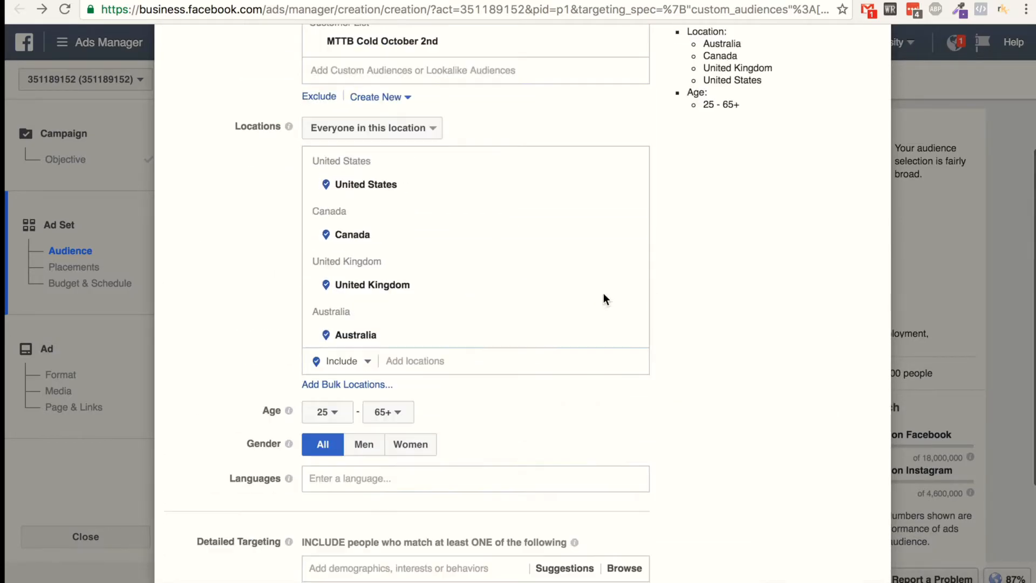
scroll(646, 218, up, 1)
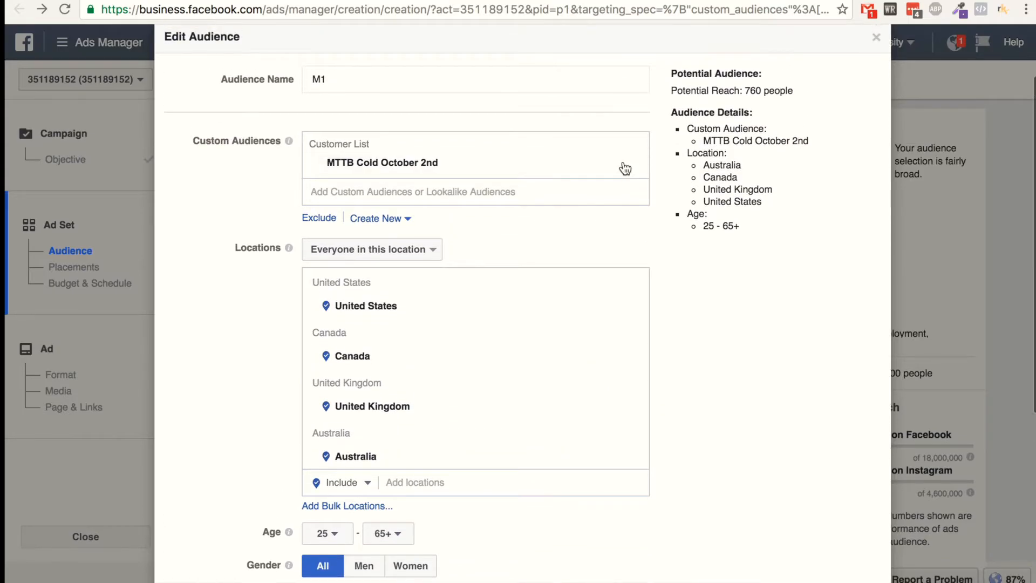
scroll(320, 332, down, 3)
scroll(304, 331, up, 3)
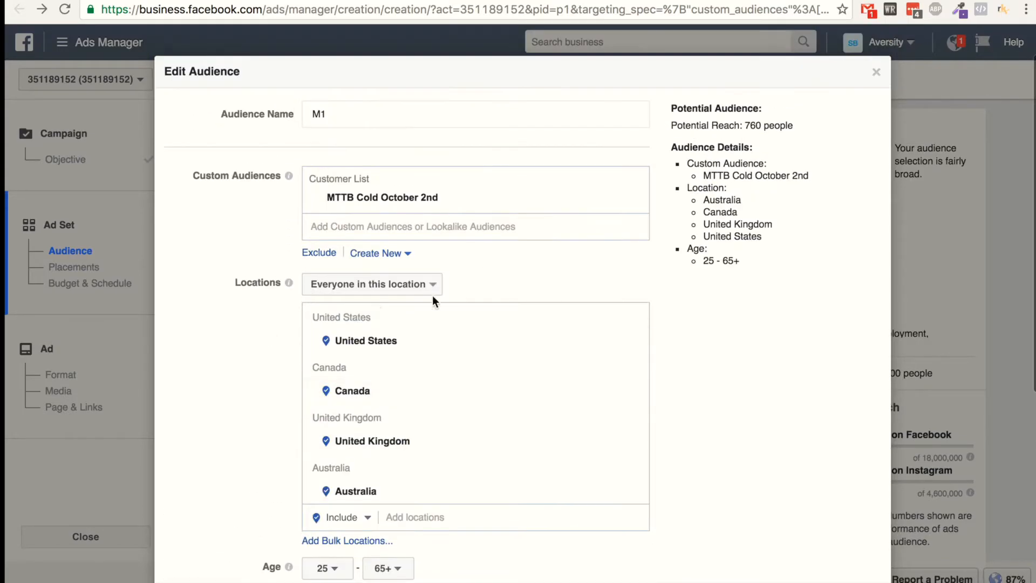
scroll(219, 261, down, 3)
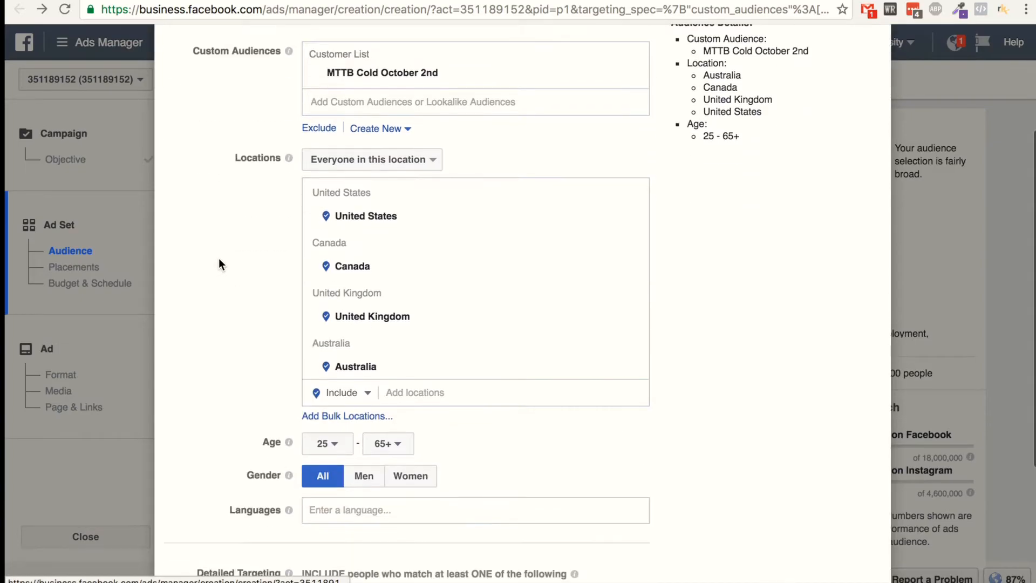
Check the M1 audience's custom audience, locations, age and detailed targeting, and save the edited audience
scroll(352, 247, up, 1)
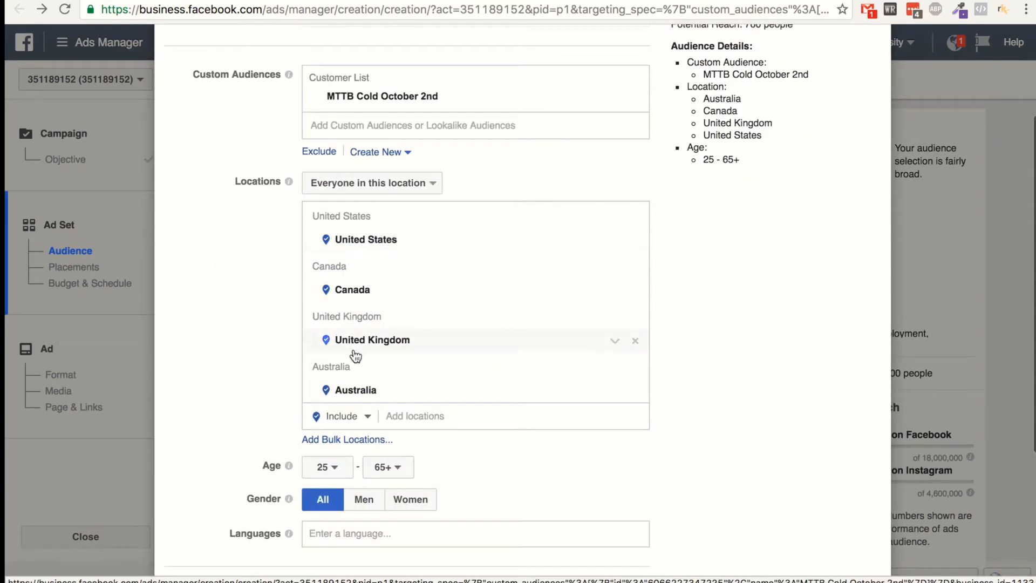
scroll(353, 268, down, 1)
scroll(384, 214, down, 2)
scroll(393, 231, up, 7)
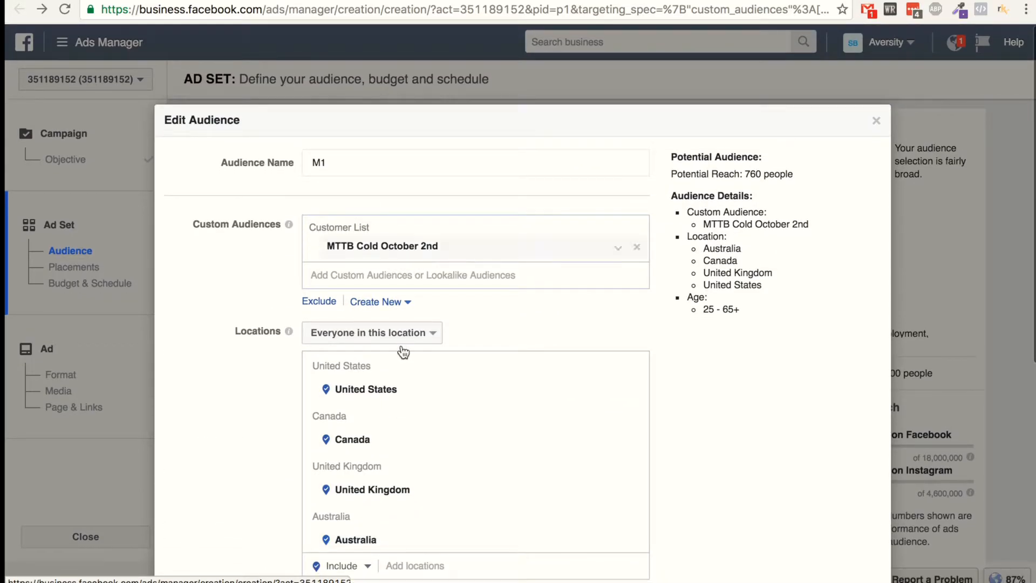
scroll(398, 331, down, 3)
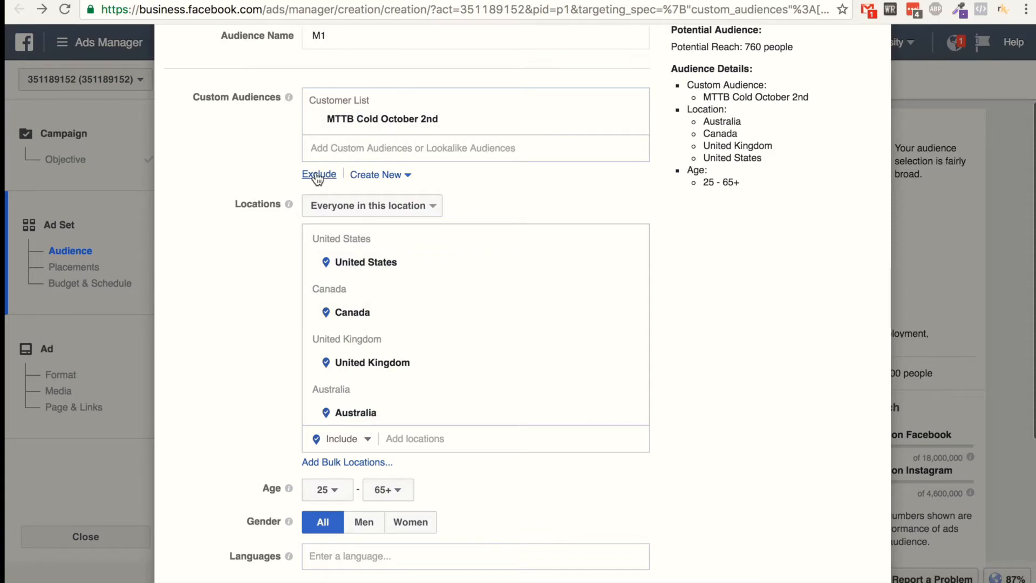
scroll(358, 260, down, 4)
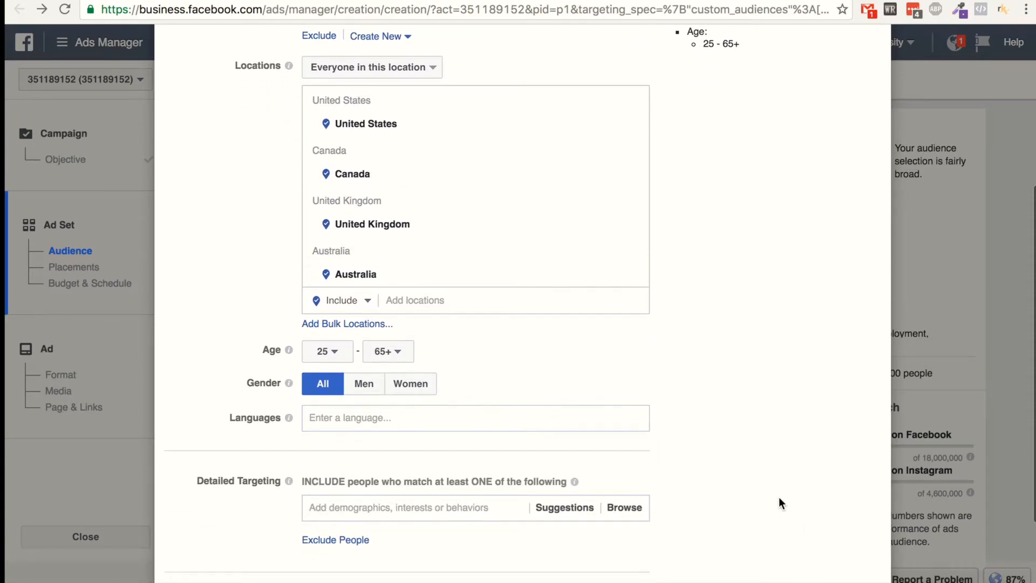
scroll(765, 445, down, 2)
click(847, 541)
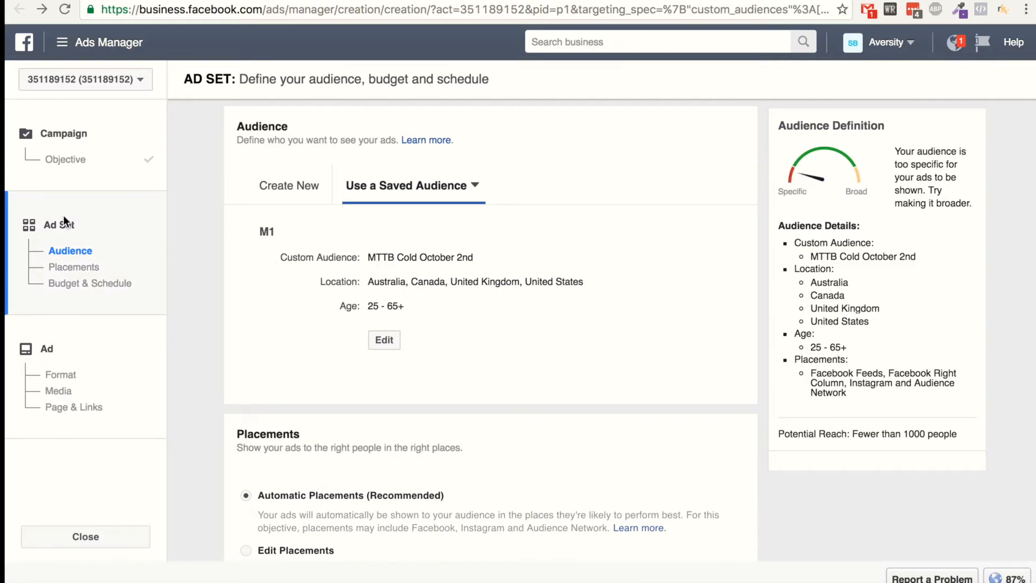
Edit the ad placements manually, removing Instagram, Audience Network and the Facebook Right Column so only Facebook Feeds stays selected
scroll(227, 225, down, 5)
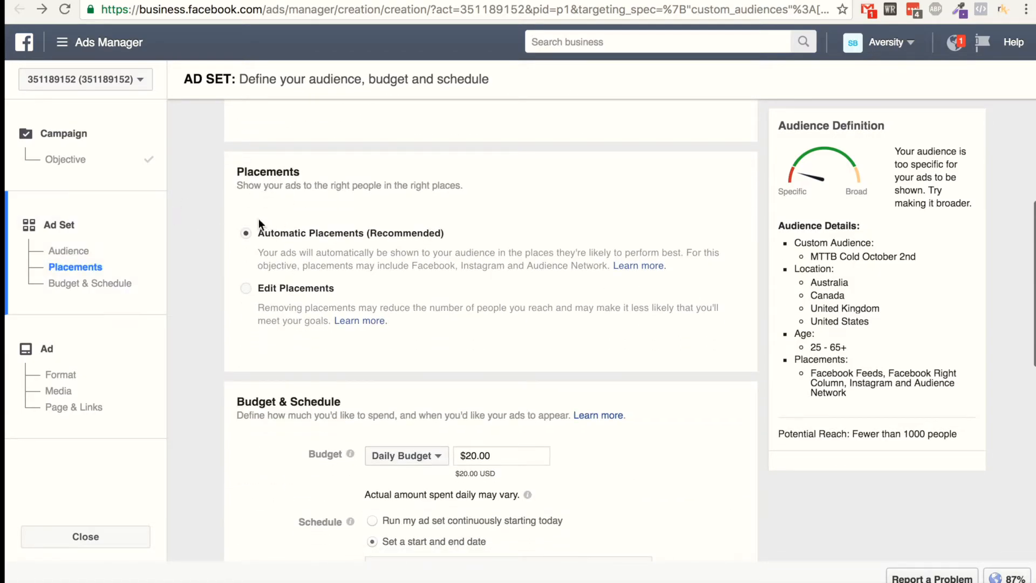
click(265, 294)
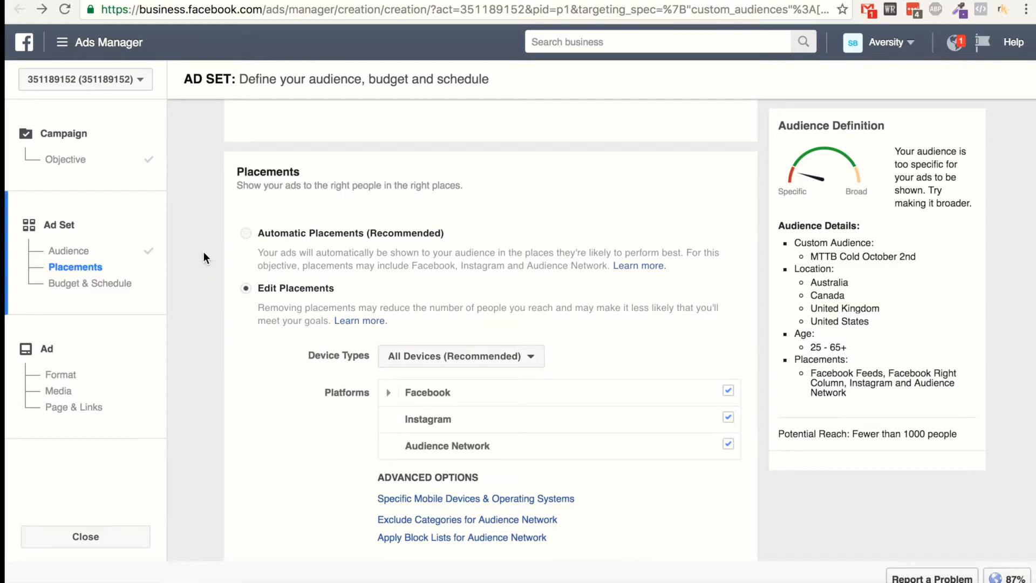
scroll(547, 342, down, 3)
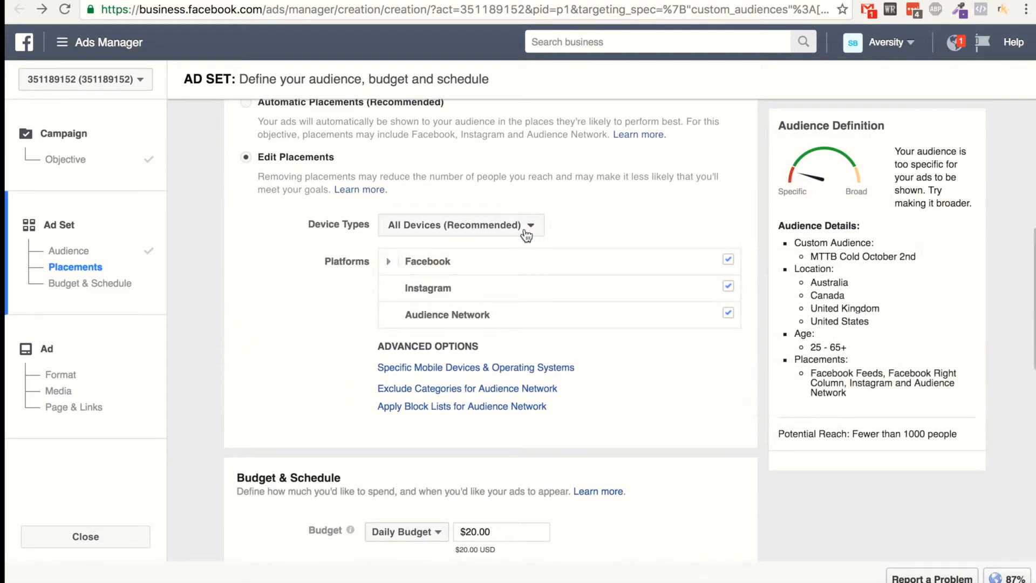
click(501, 225)
click(648, 215)
click(729, 312)
click(729, 286)
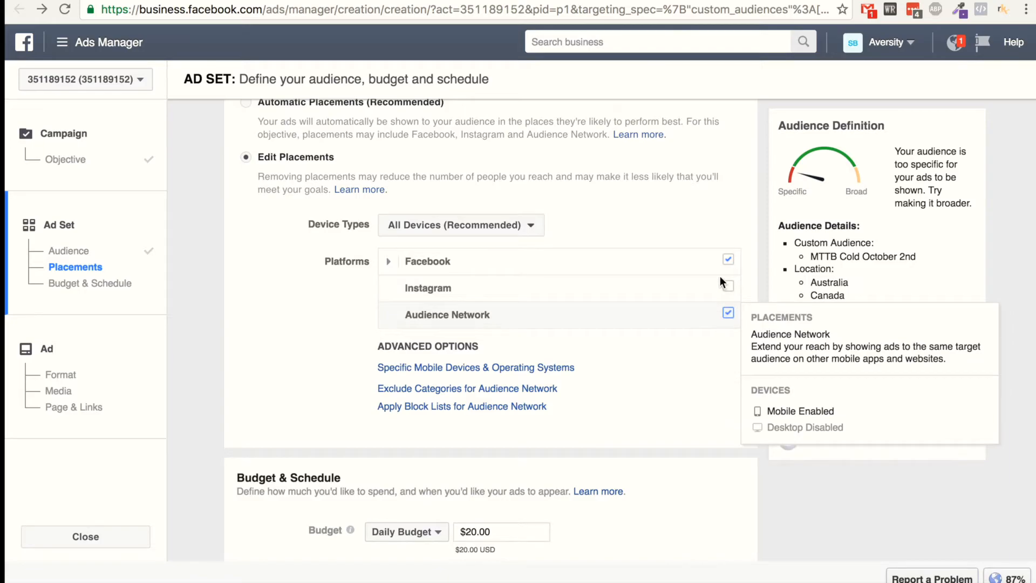
click(388, 260)
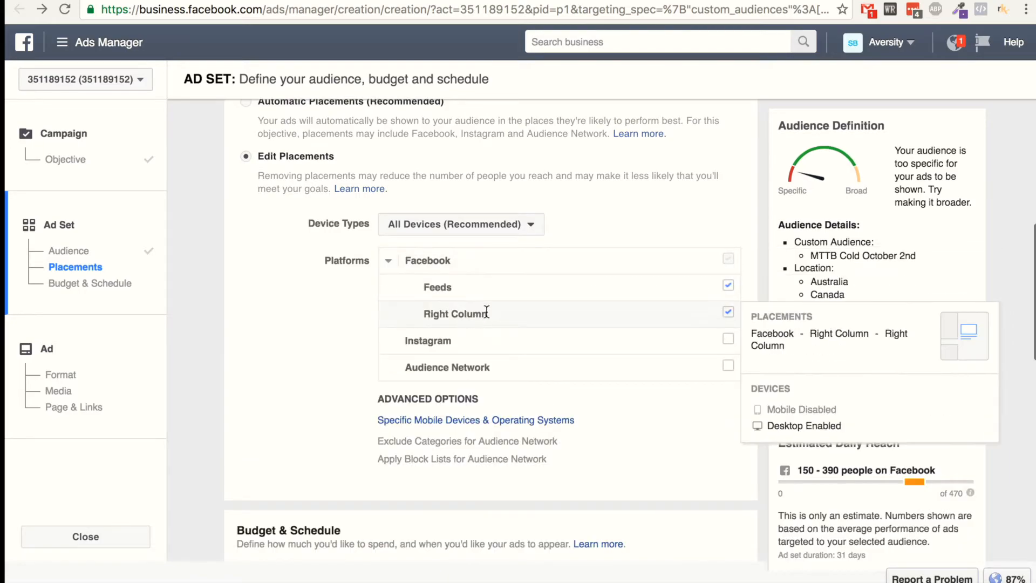
click(727, 312)
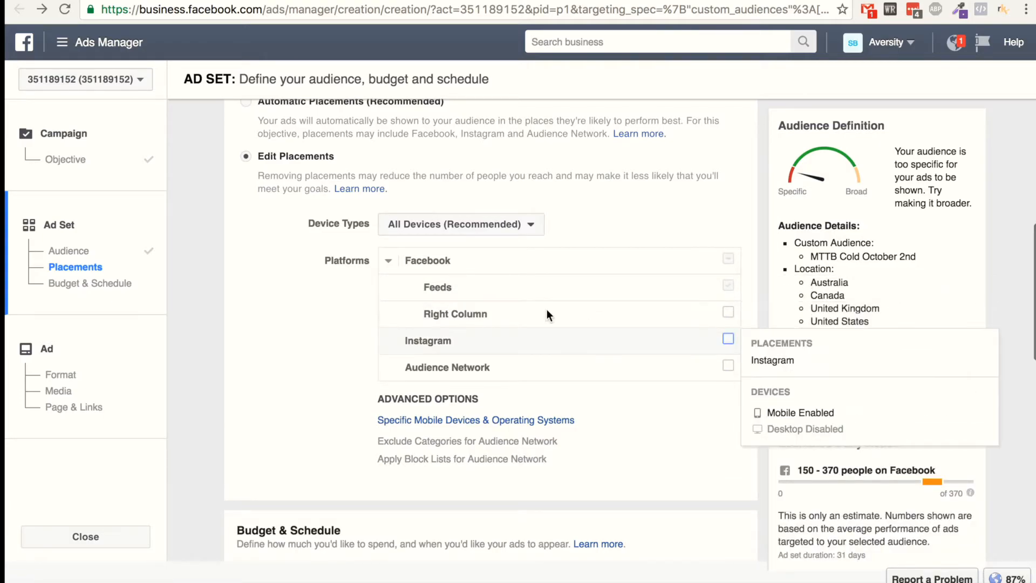
Keep the Daily Budget type and try to set the ad set's daily budget to $2.00
scroll(283, 265, down, 4)
scroll(284, 263, down, 5)
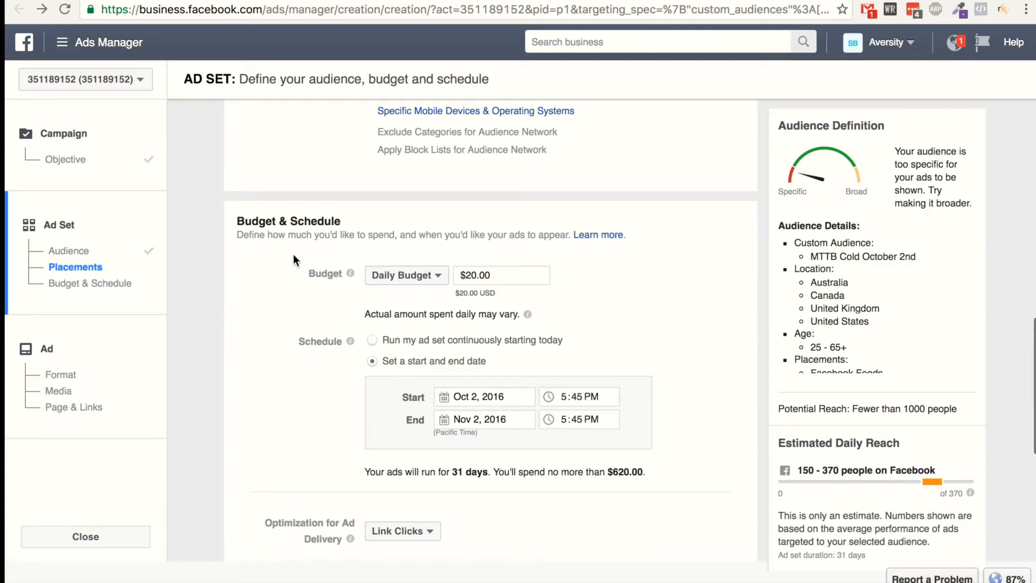
mouse_move(350, 311)
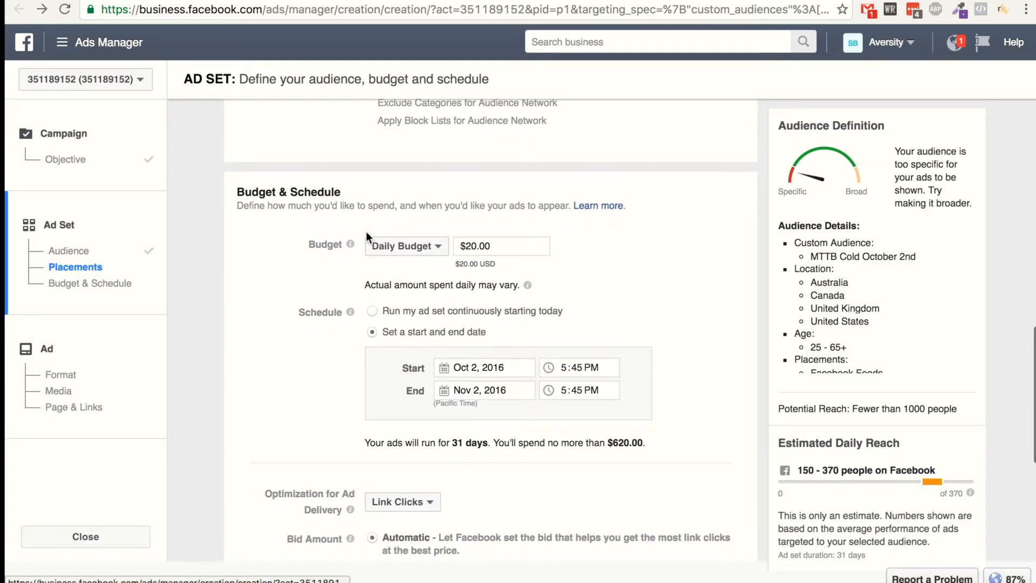
click(425, 251)
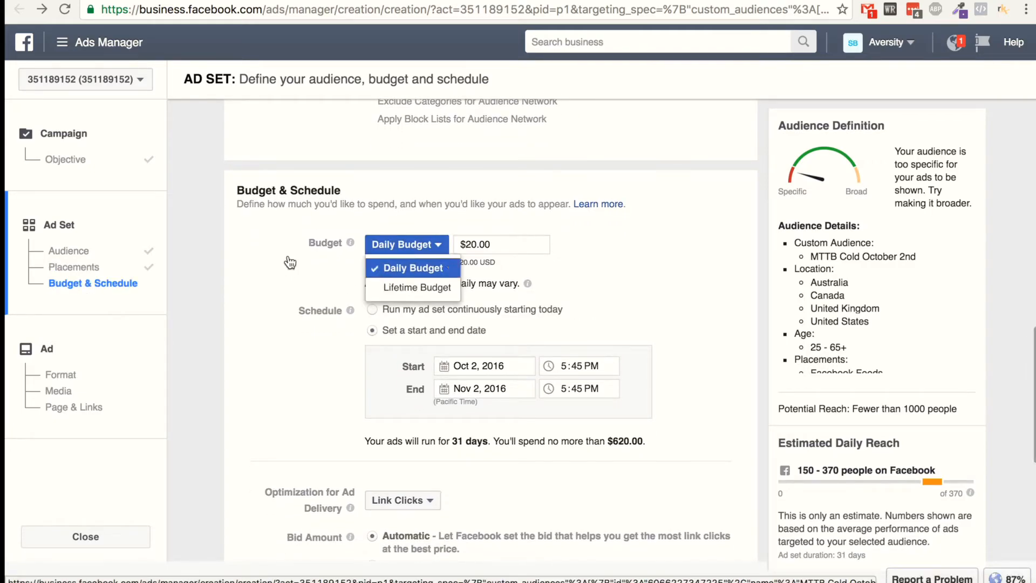
click(413, 268)
click(468, 250)
scroll(465, 250, down, 1)
drag(467, 250, 473, 251)
scroll(477, 250, up, 1)
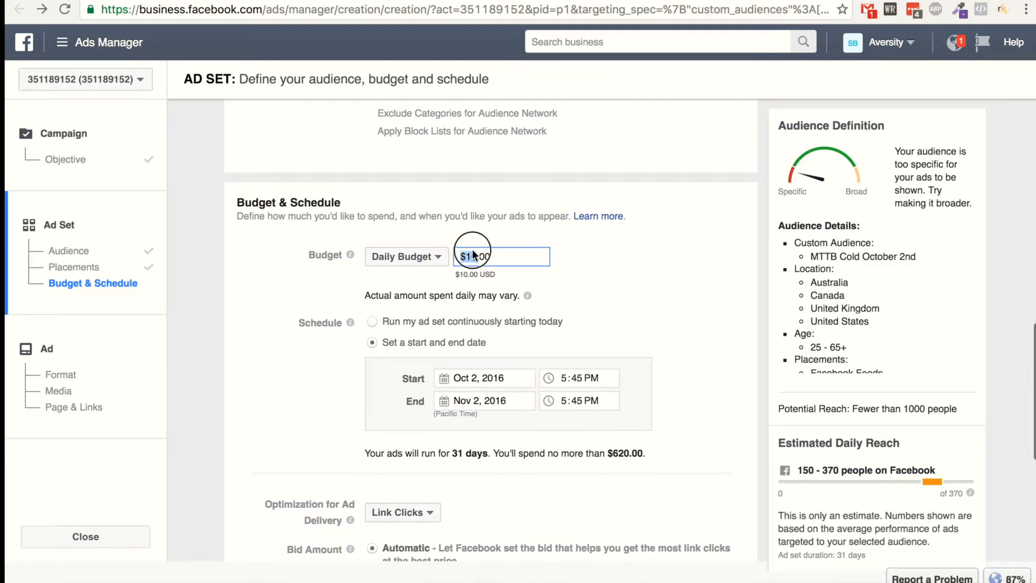
text(2)
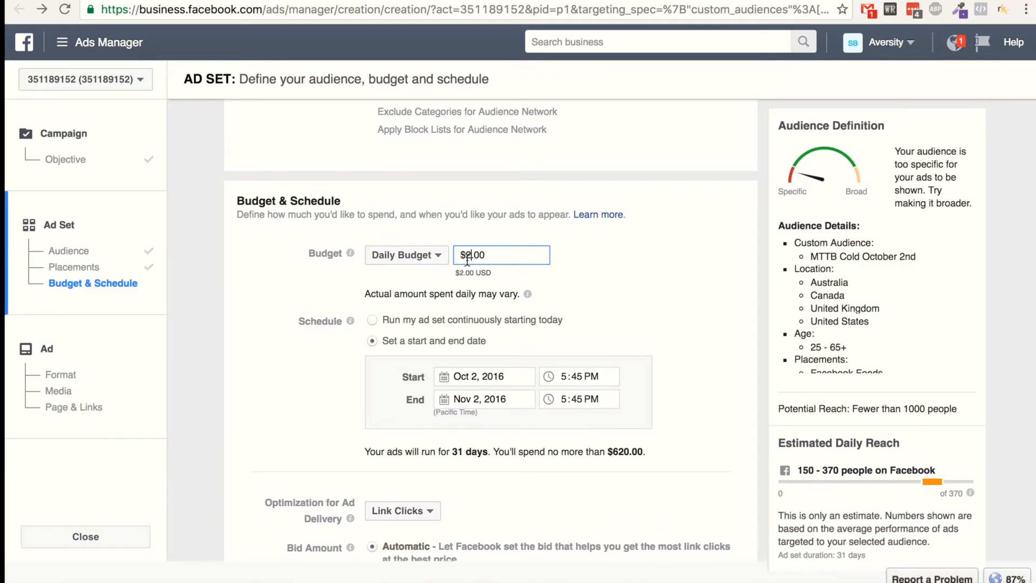
click(273, 271)
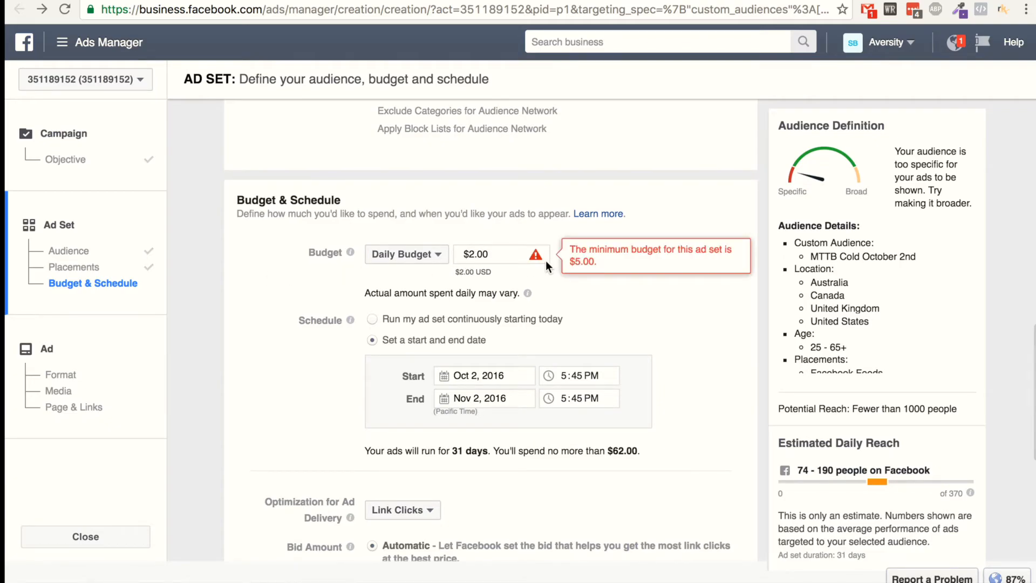
Set the ad set's daily budget to $5.00
click(471, 252)
scroll(471, 252, up, 1)
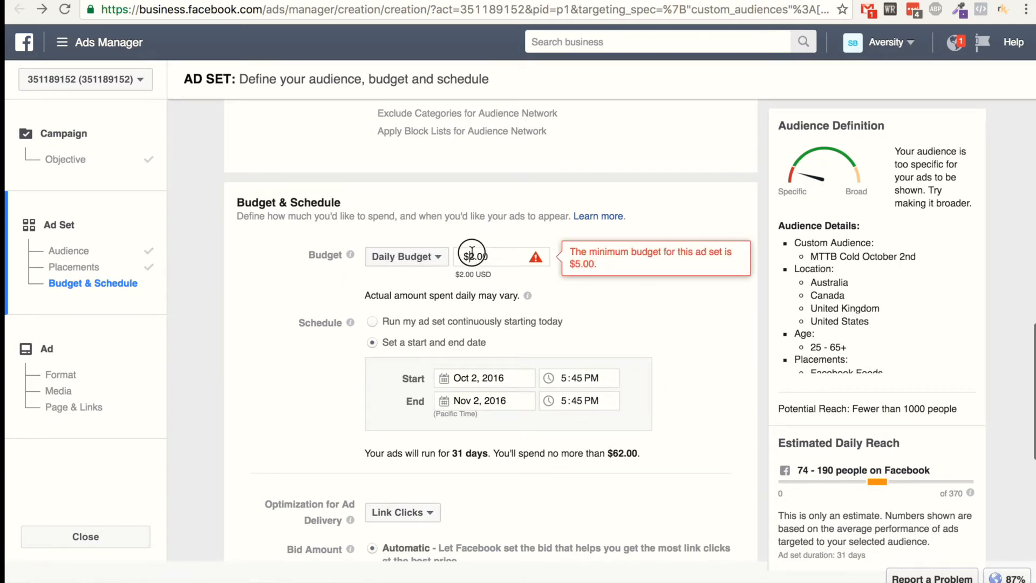
click(581, 281)
scroll(572, 286, up, 2)
scroll(510, 284, down, 4)
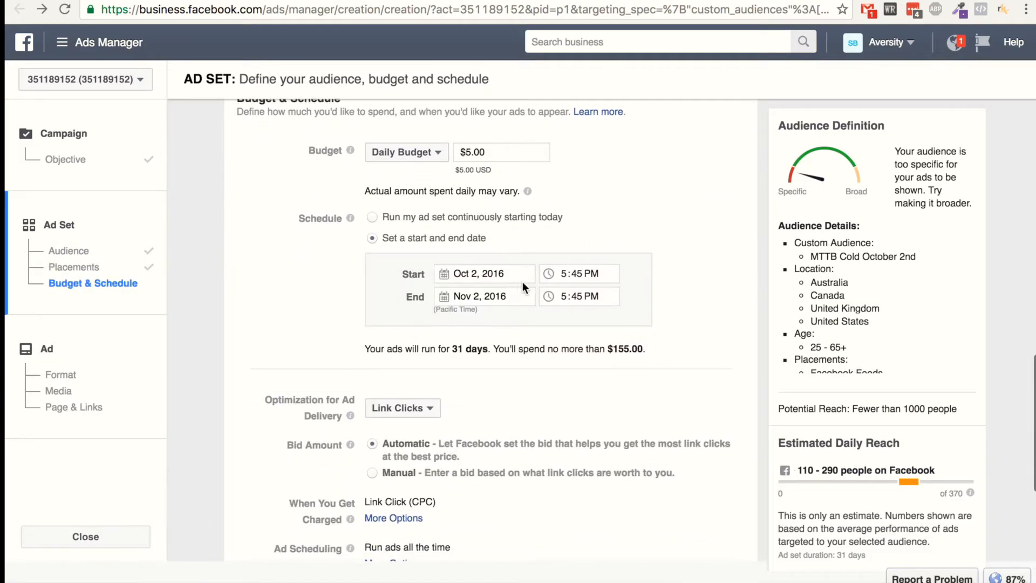
Set the schedule to run the ad set continuously starting today
scroll(522, 282, up, 2)
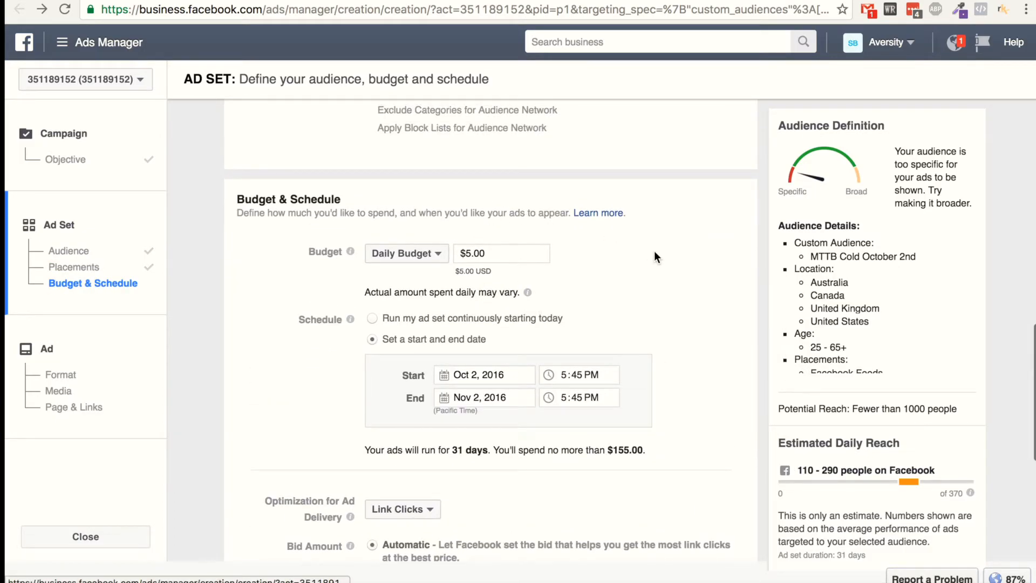
scroll(655, 253, up, 3)
scroll(655, 252, down, 2)
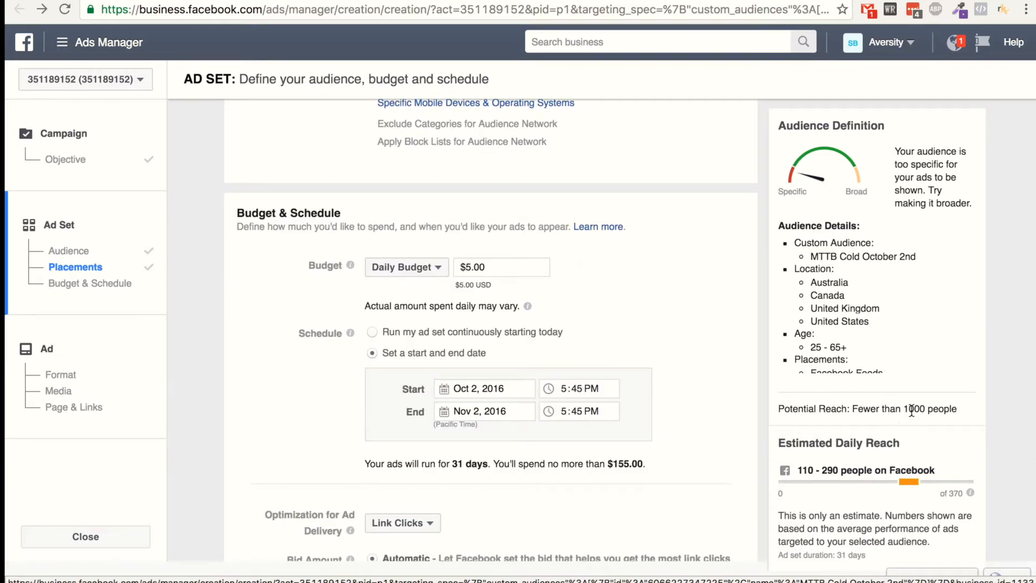
scroll(534, 350, up, 6)
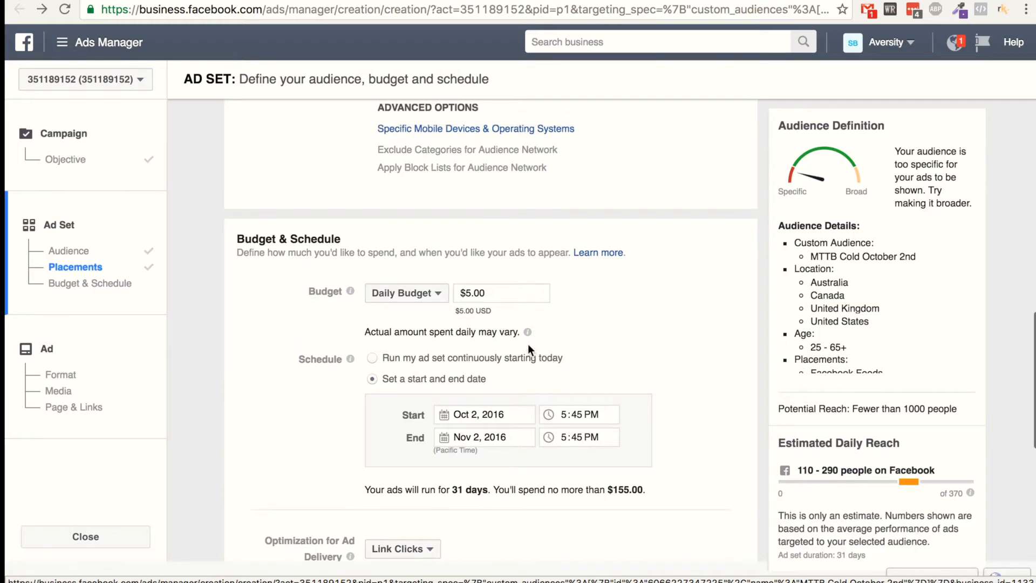
scroll(528, 343, down, 5)
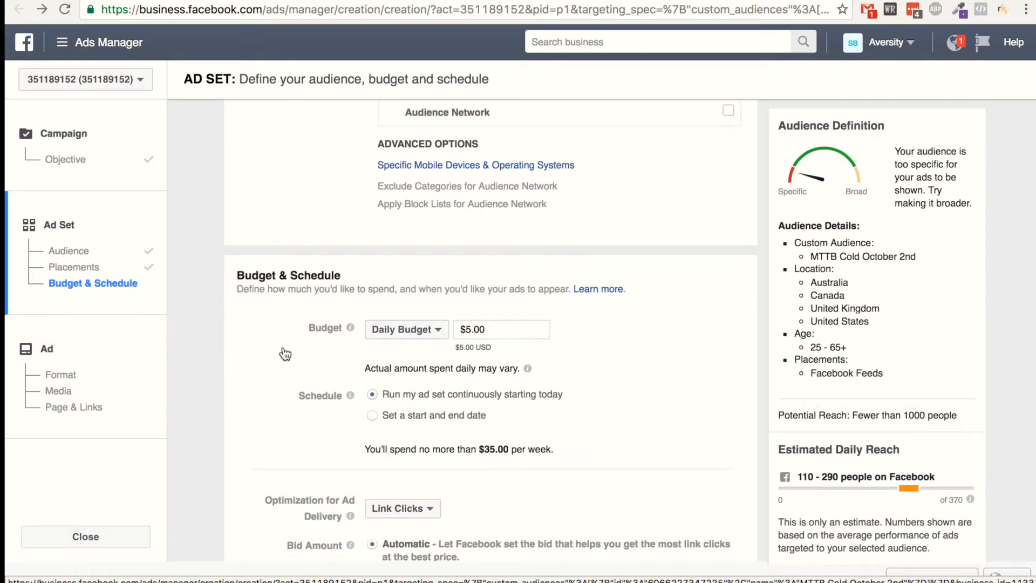
Review the delivery options, keeping Link Clicks optimization and the Automatic bid amount, and continue to the ad
scroll(288, 354, down, 5)
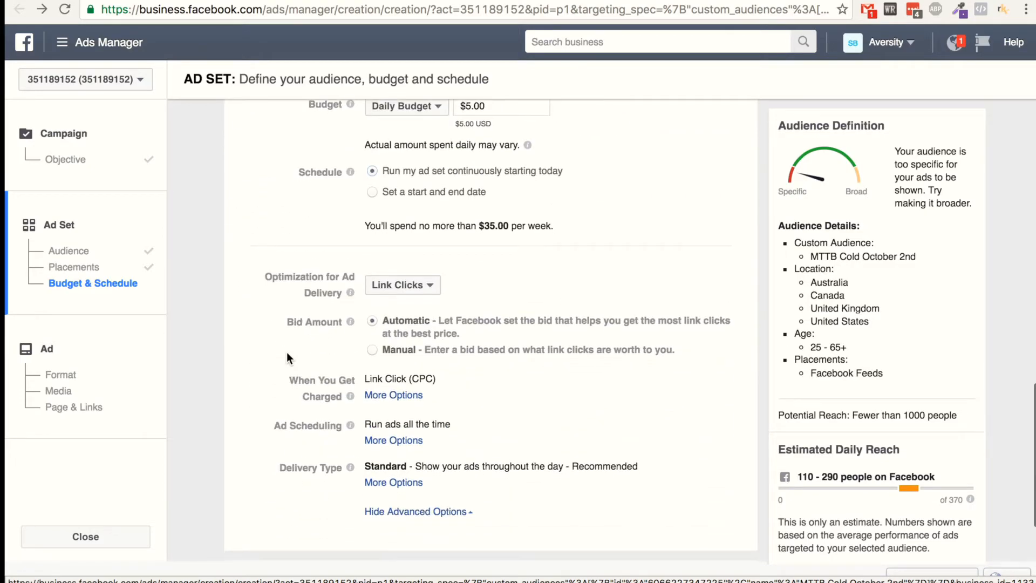
scroll(287, 358, up, 2)
scroll(270, 359, down, 3)
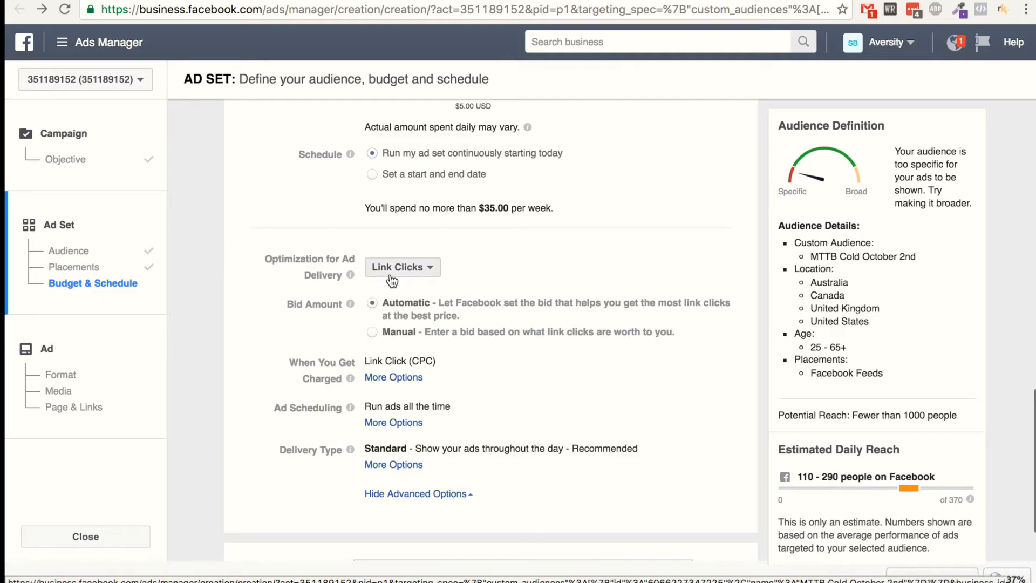
scroll(278, 247, down, 2)
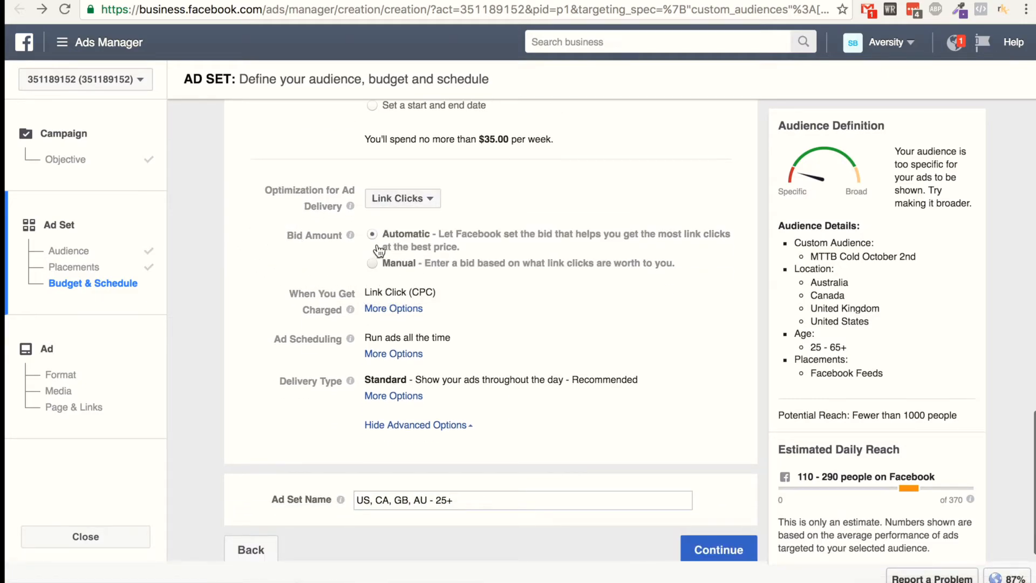
click(412, 263)
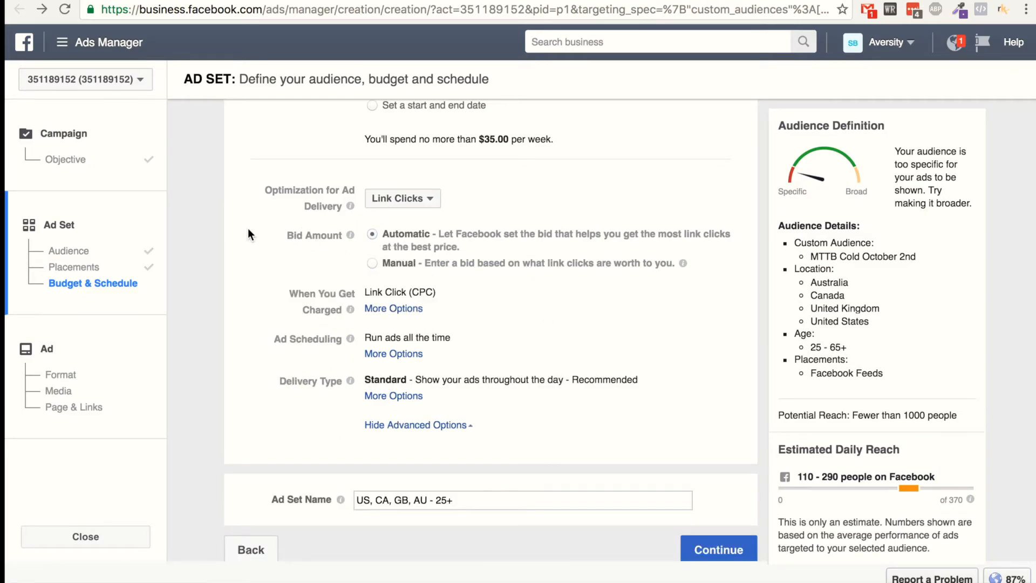
scroll(247, 230, down, 1)
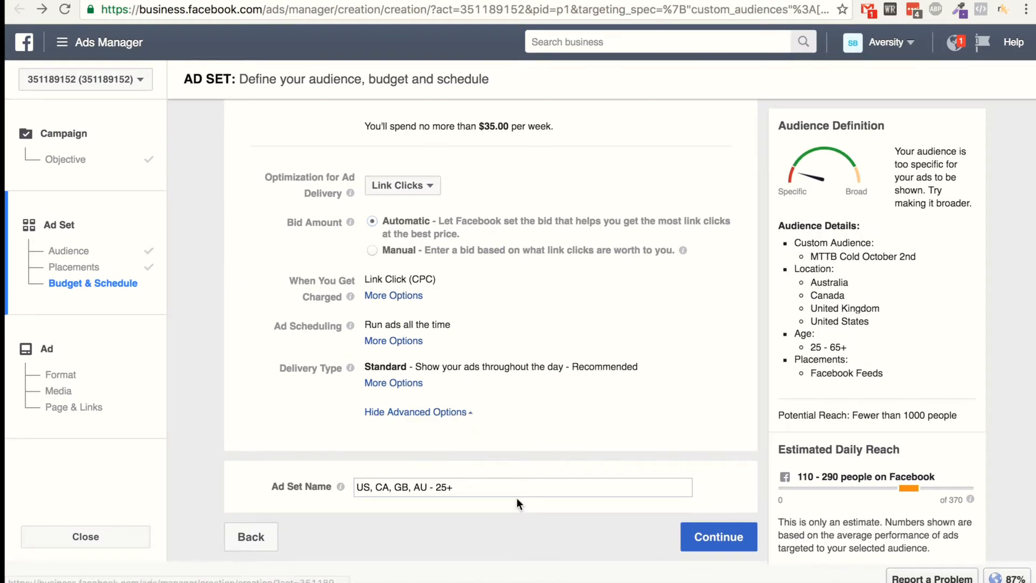
click(719, 540)
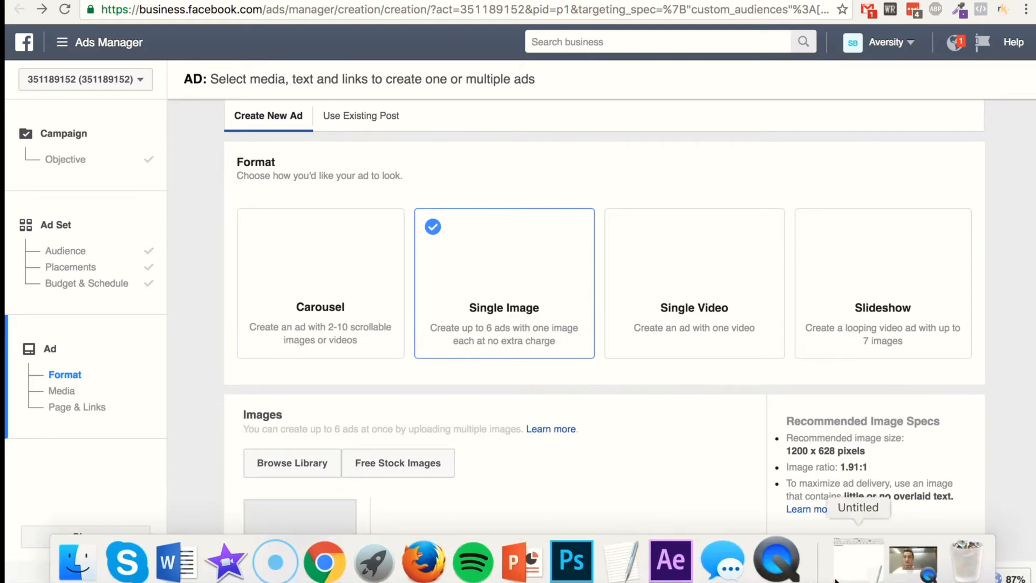
click(875, 556)
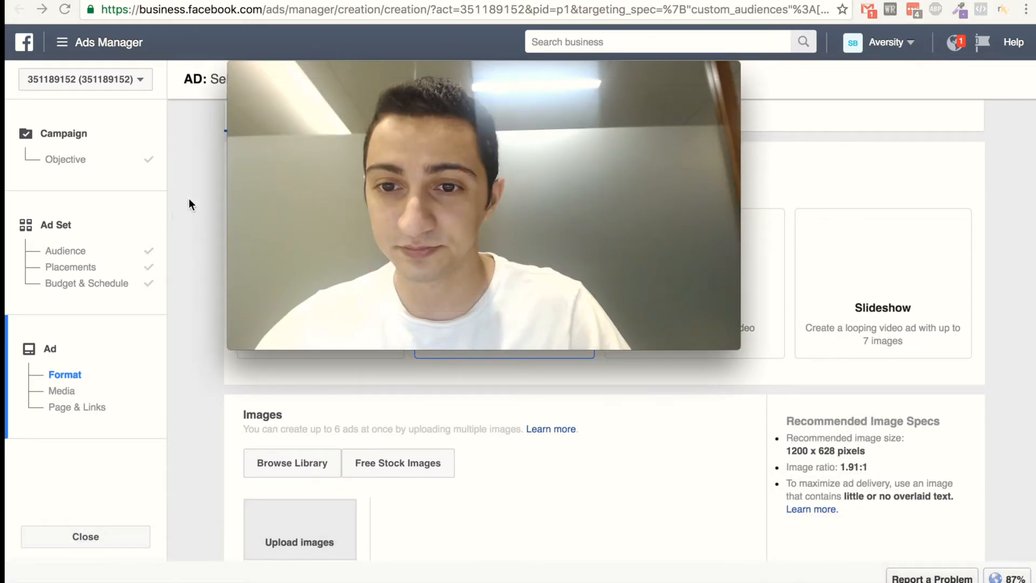
mouse_move(310, 194)
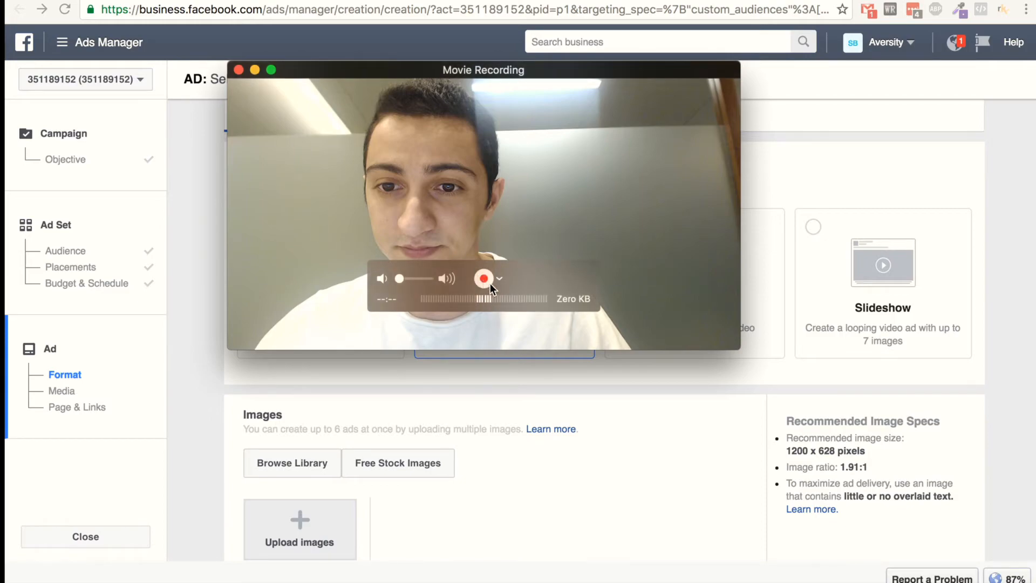
click(238, 74)
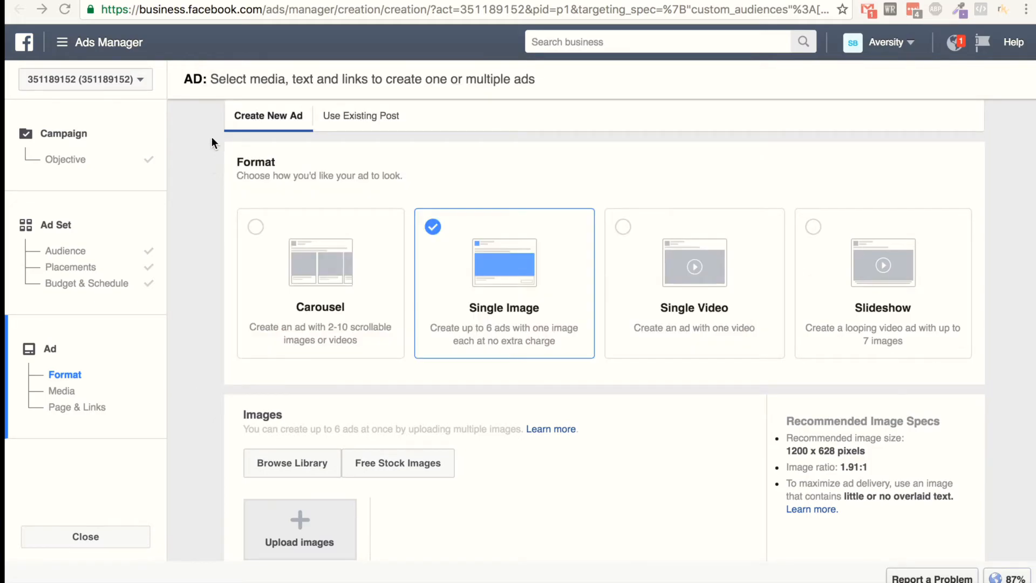
mouse_move(302, 581)
click(171, 0)
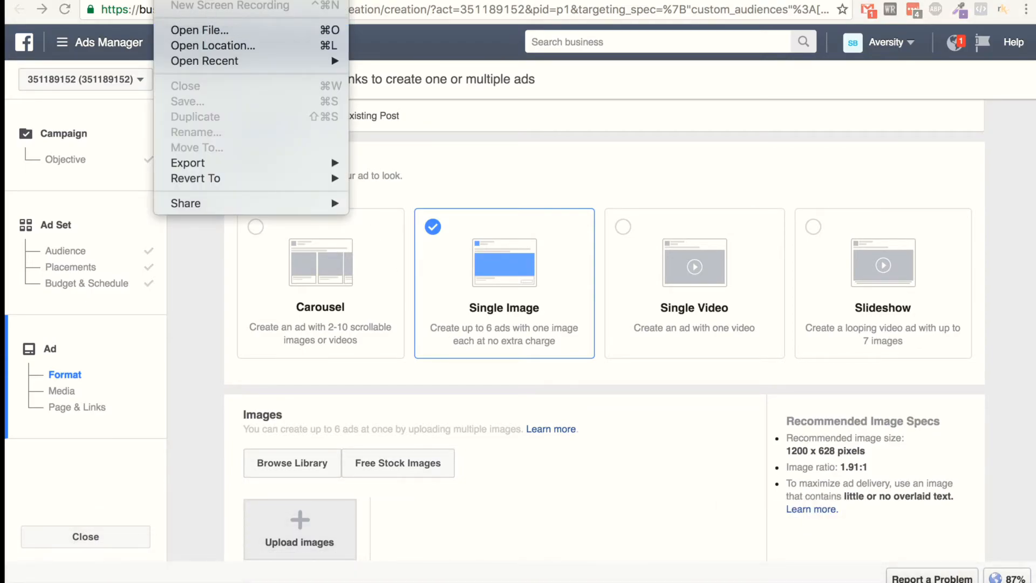
click(232, 0)
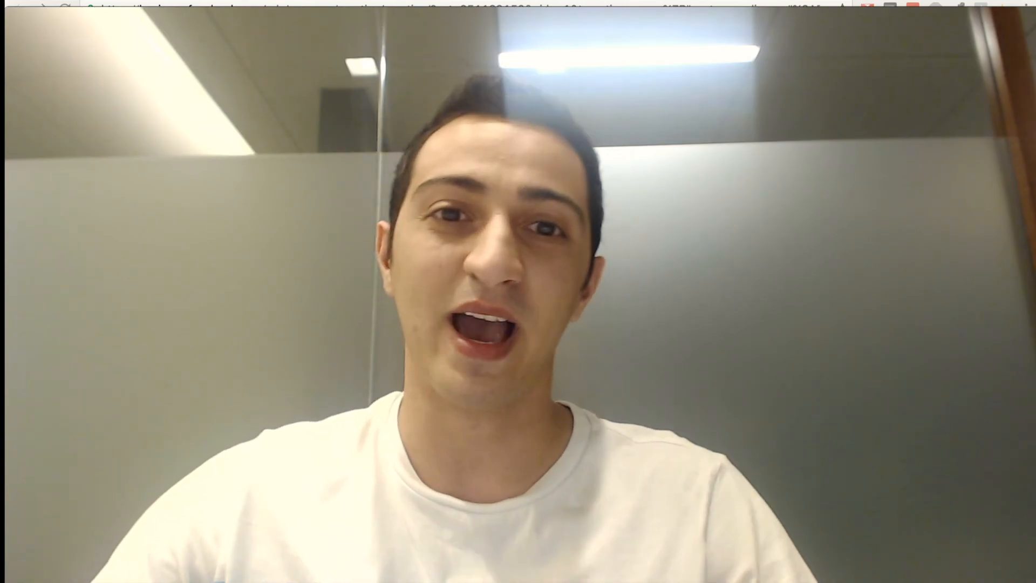
click(28, 20)
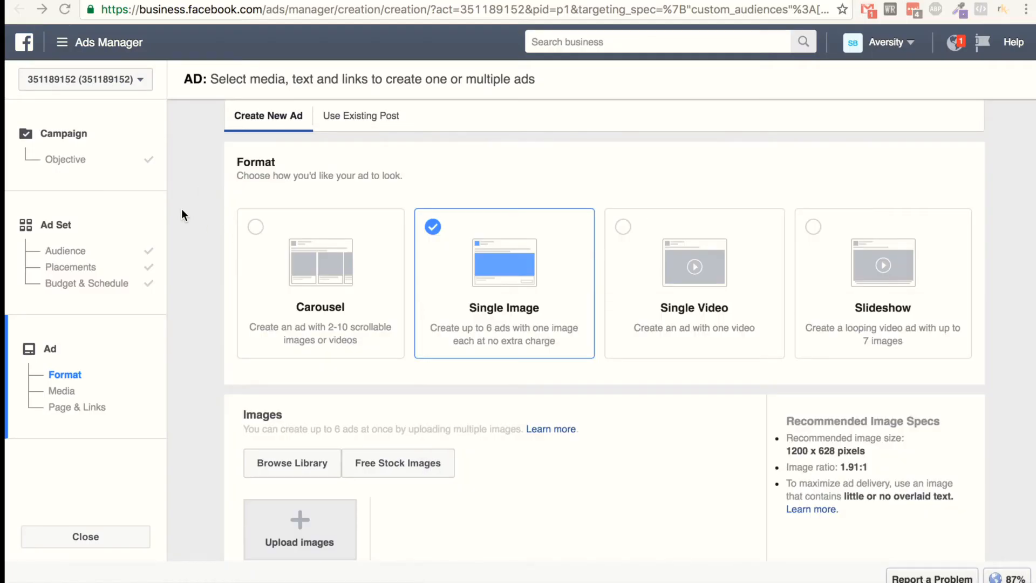
Leave the ad setup for the Audiences list and open the MTTB Cold October 2nd custom audience
scroll(202, 192, up, 2)
click(105, 54)
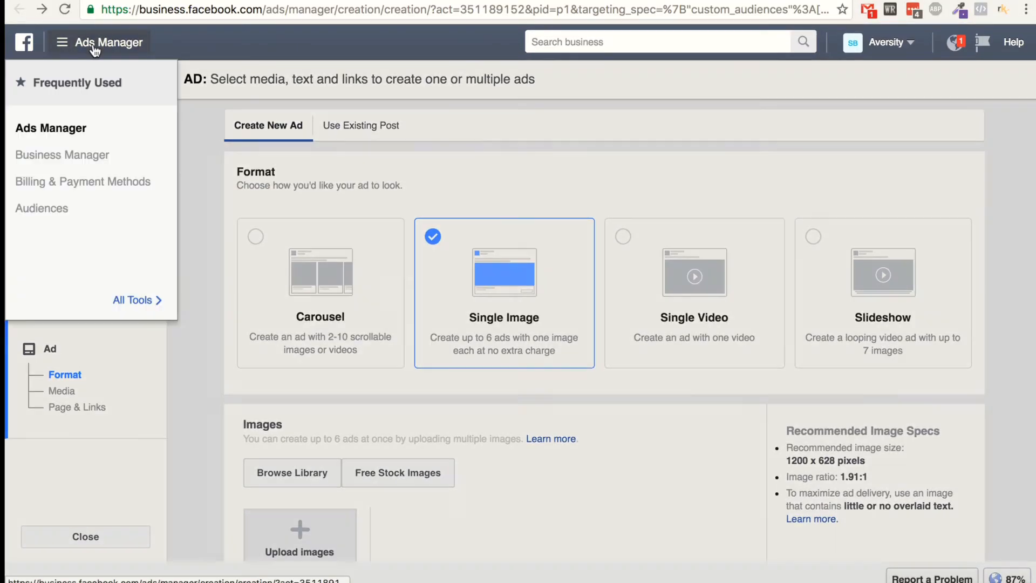
click(39, 212)
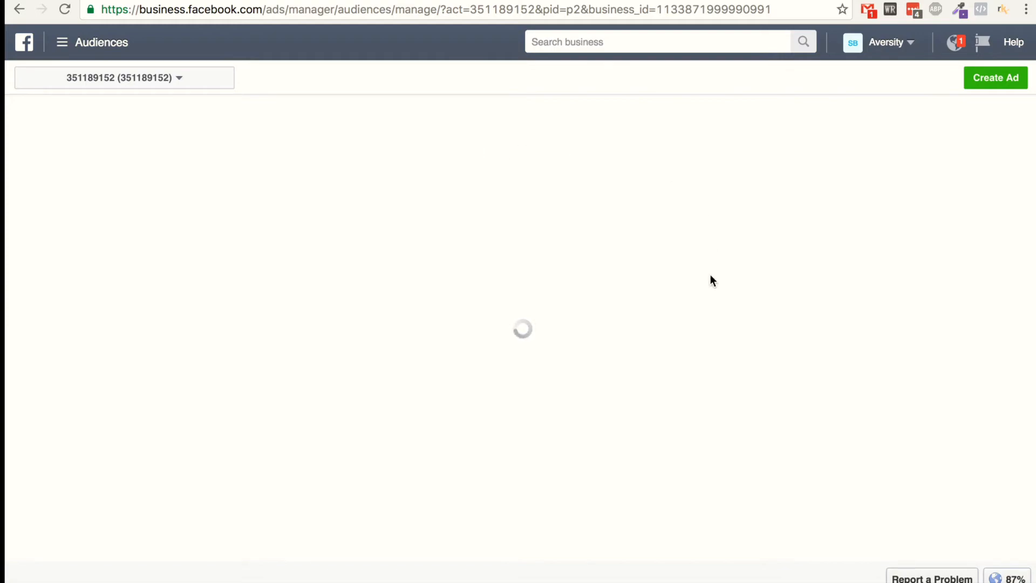
mouse_move(115, 247)
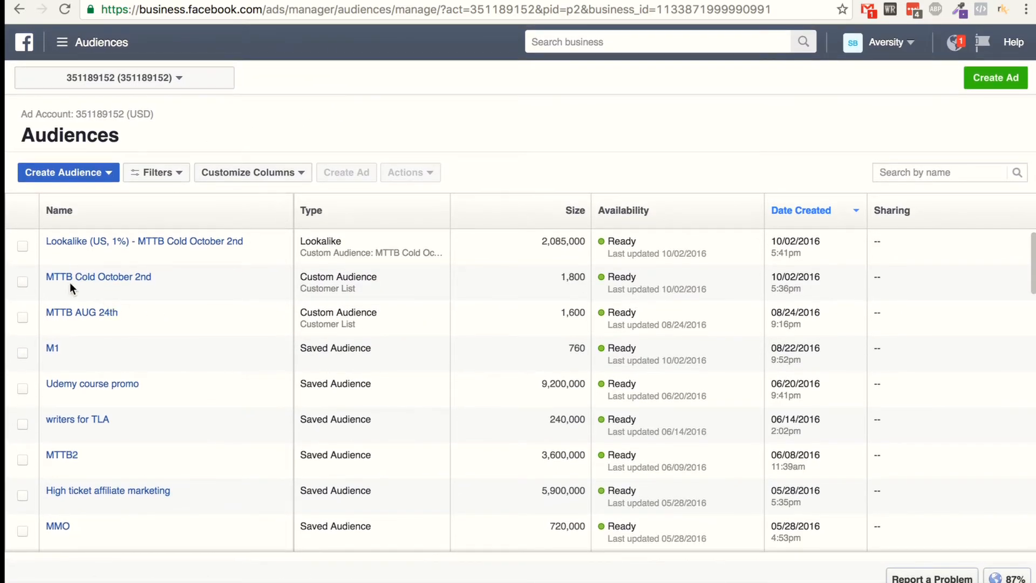
mouse_move(80, 285)
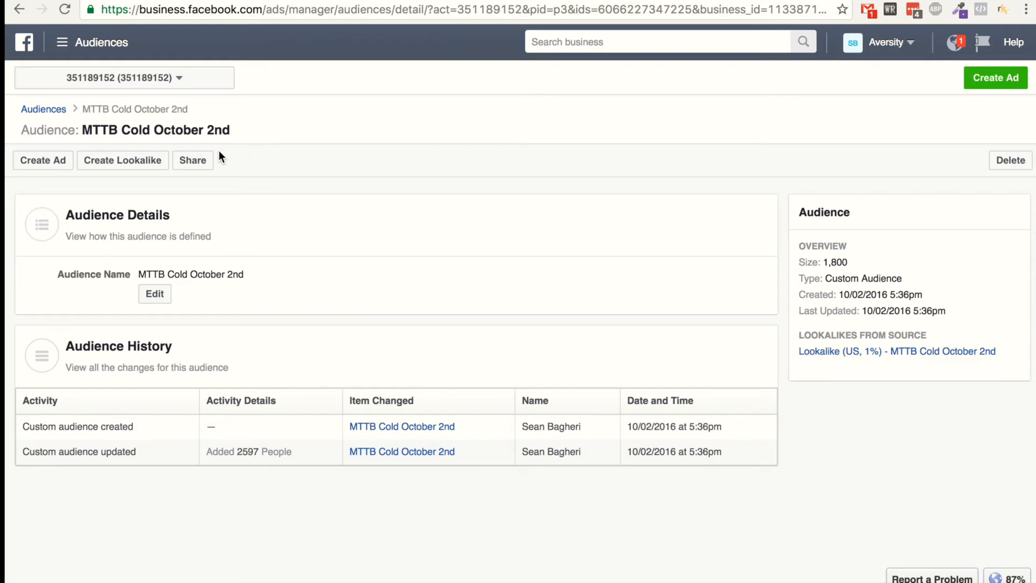
Start a lookalike audience from MTTB Cold October 2nd and choose United Kingdom (GB) as its country
click(121, 171)
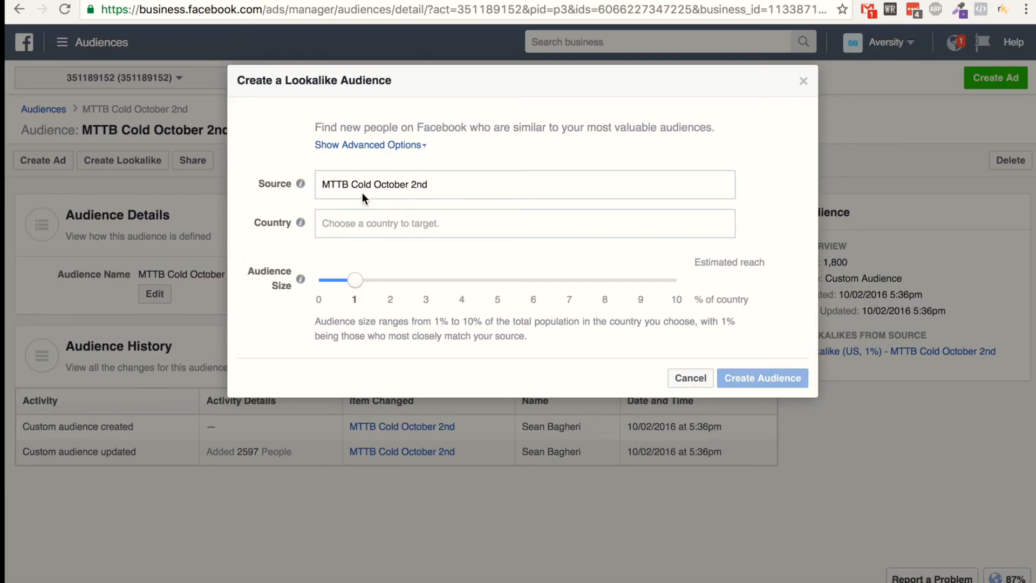
click(360, 192)
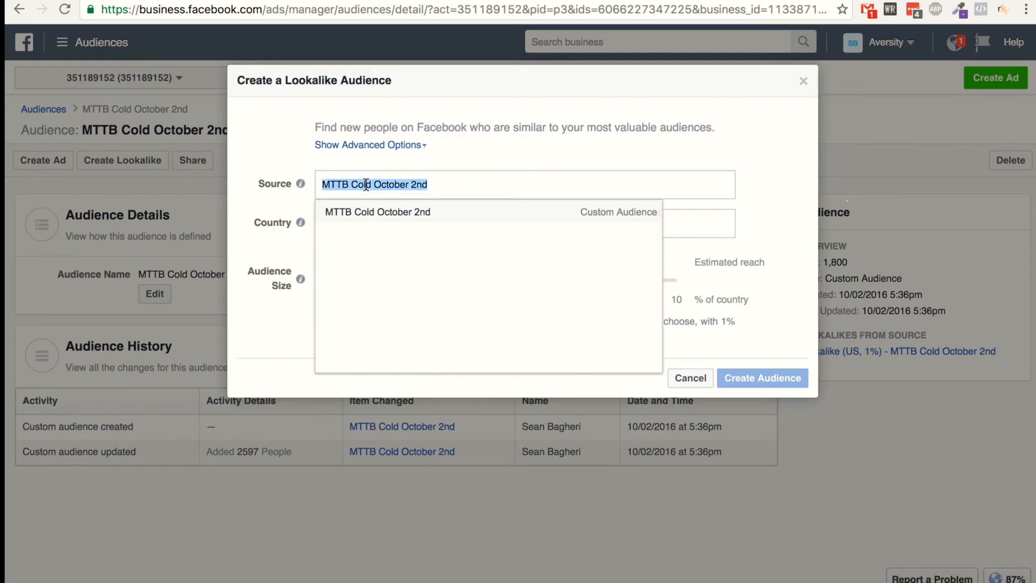
click(289, 144)
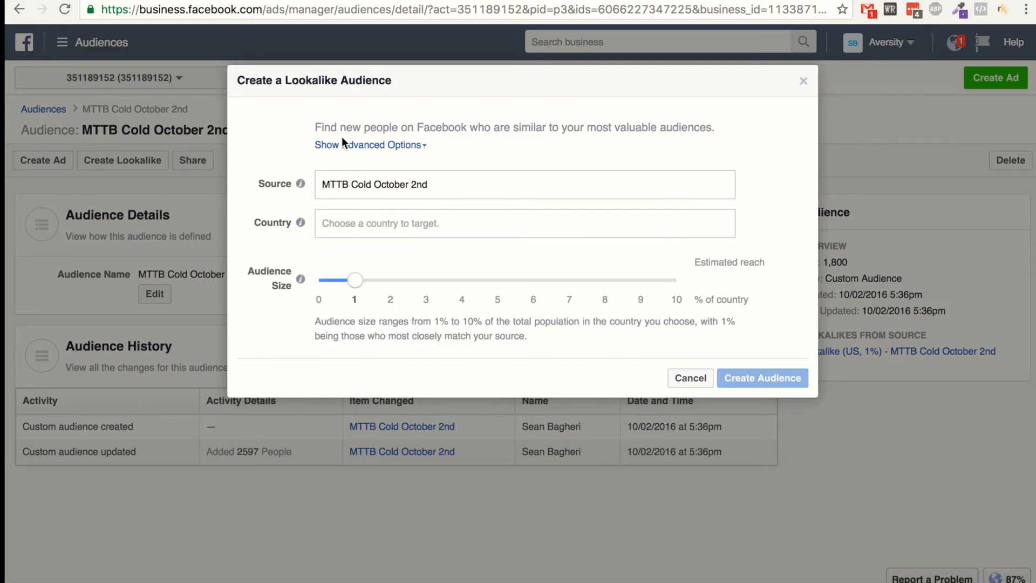
click(386, 224)
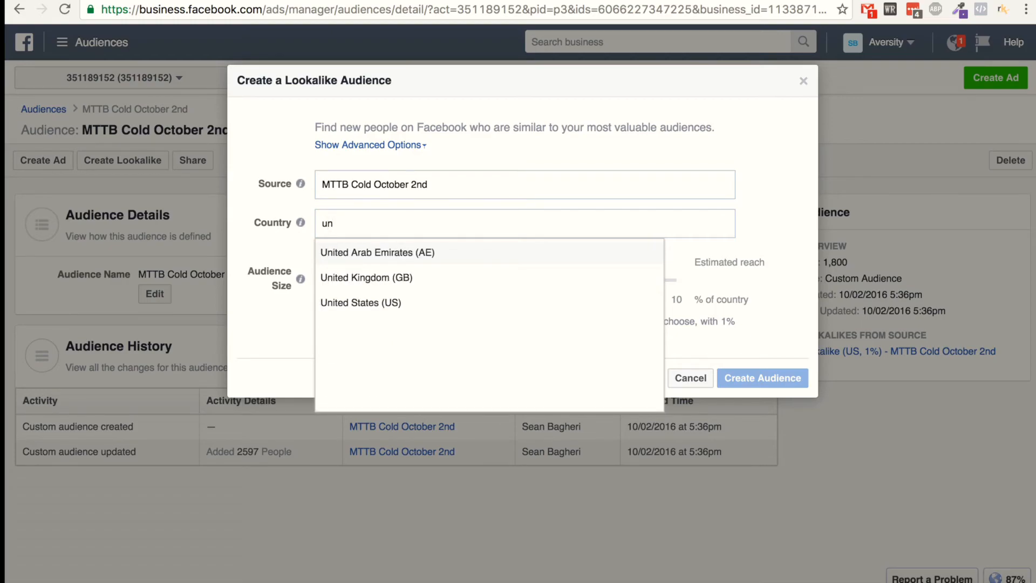
click(416, 281)
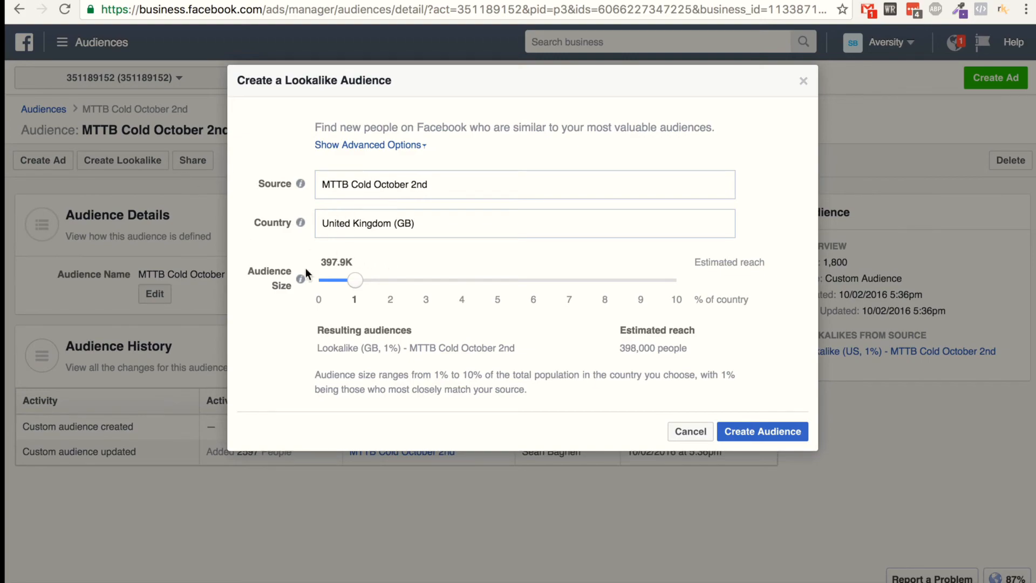
Create the lookalike audience with its size set to 3% of the country and return to the Audiences list
click(367, 285)
drag(367, 285, 422, 285)
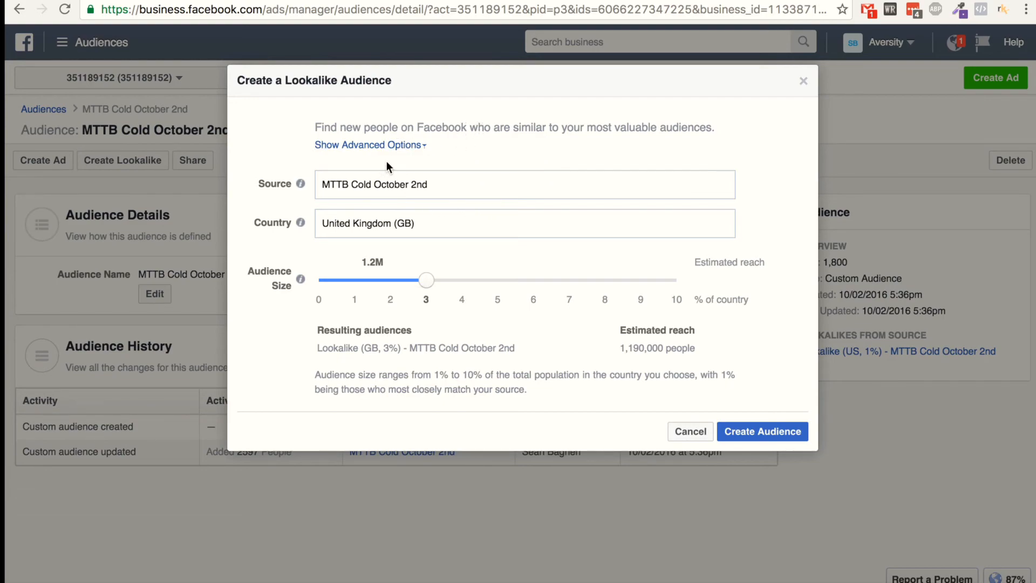
click(397, 189)
click(556, 132)
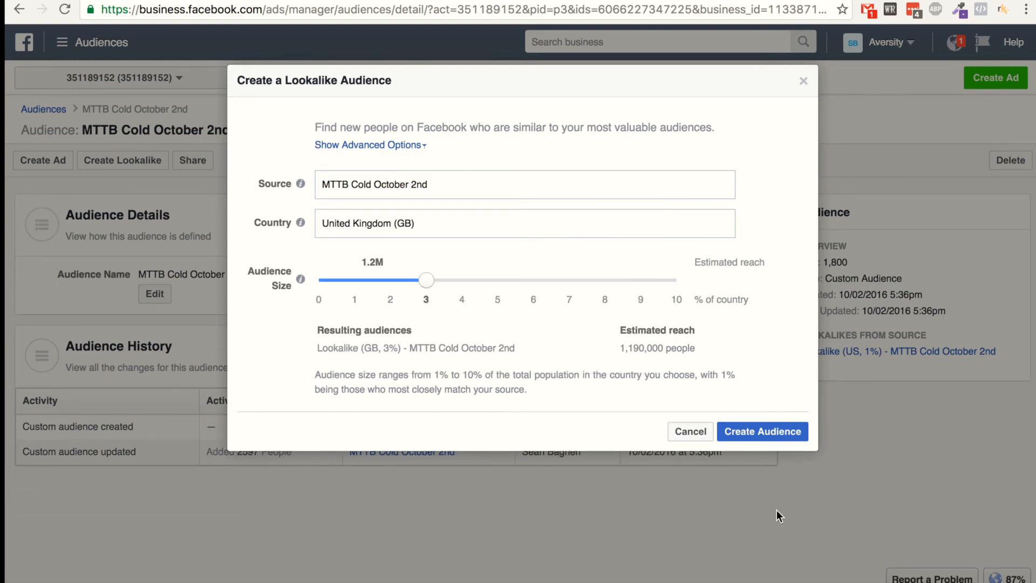
click(773, 434)
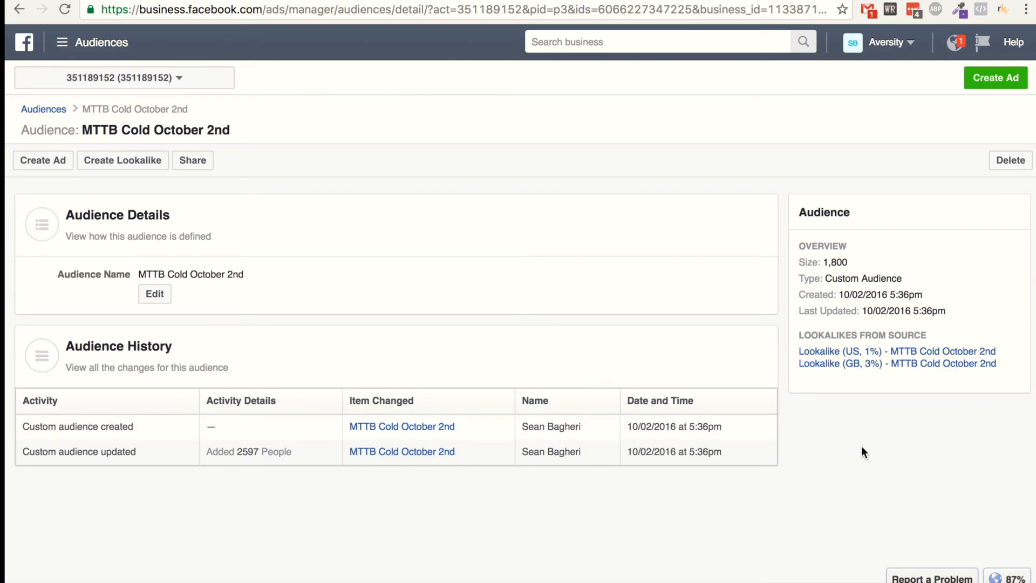
click(54, 113)
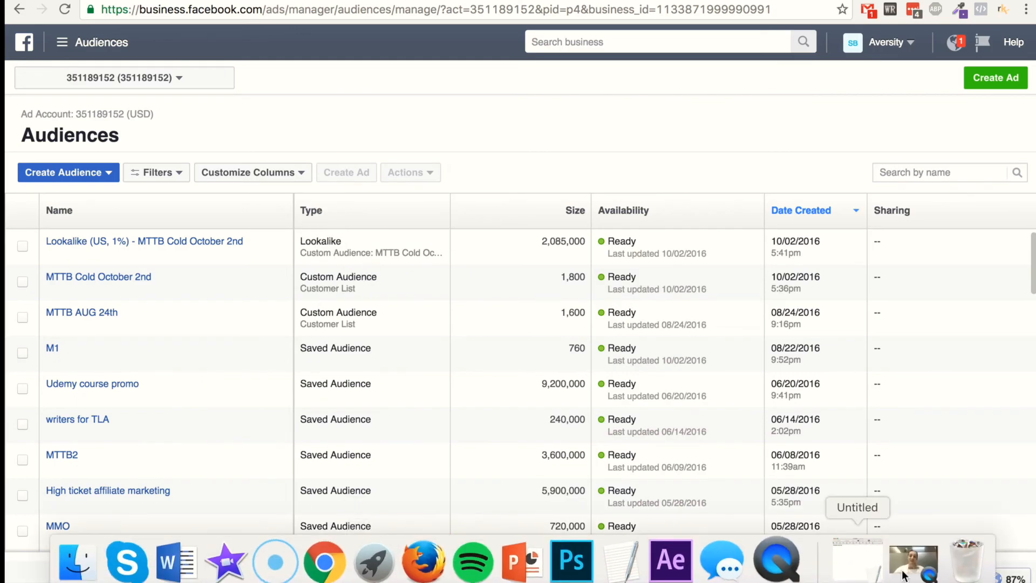
click(912, 566)
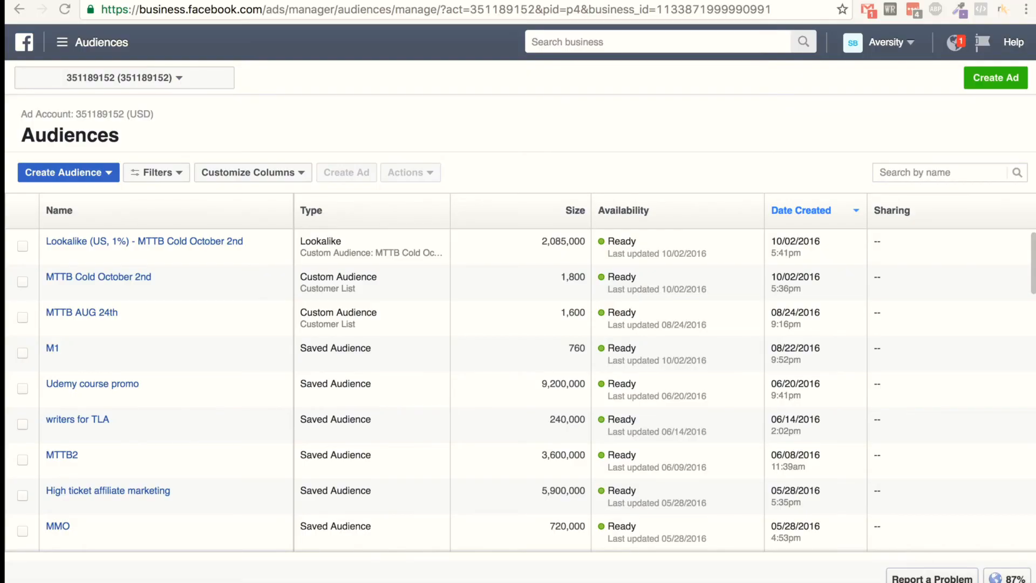
click(180, 1)
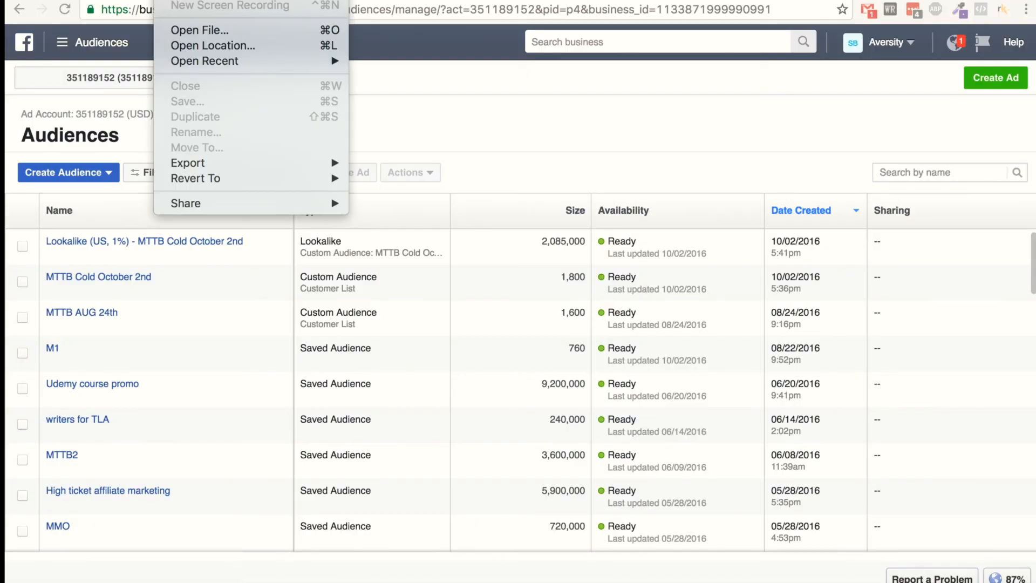
click(216, 0)
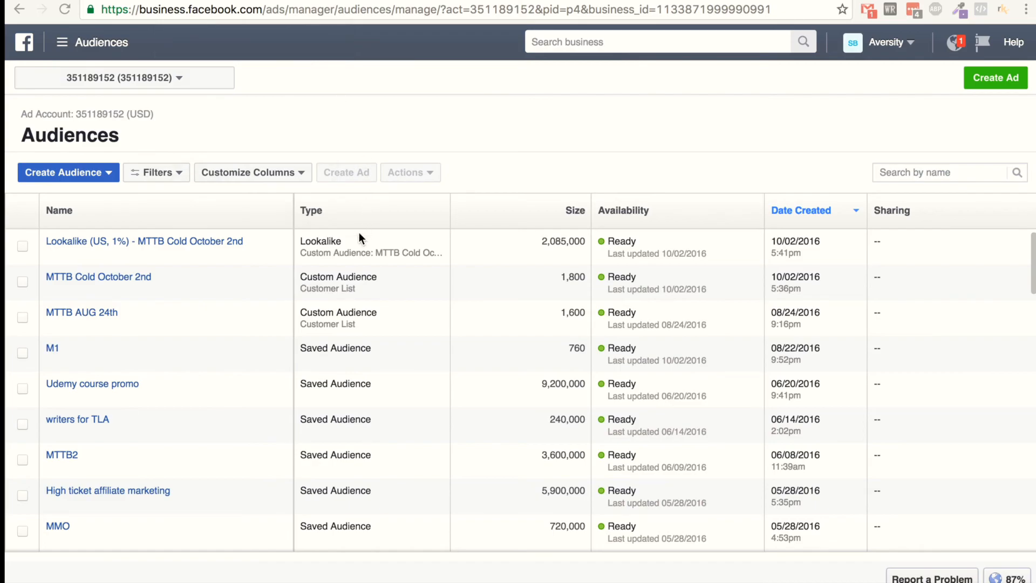